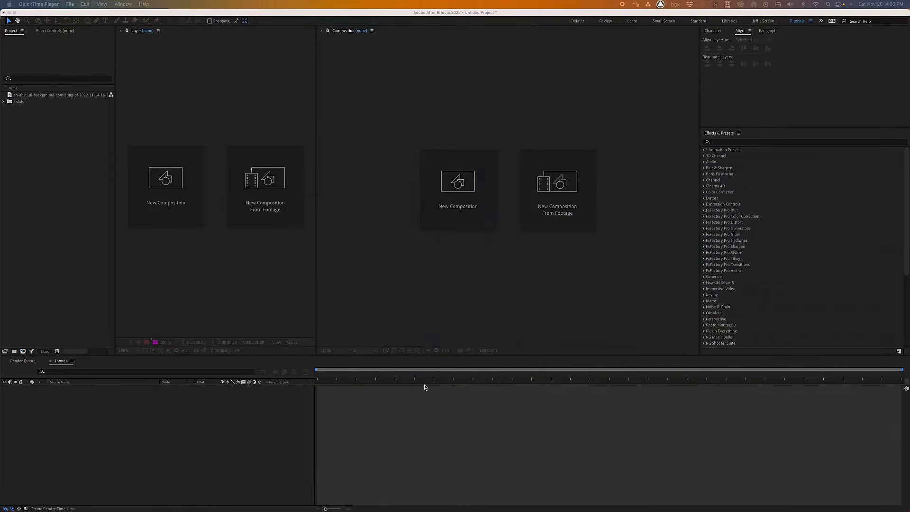
- Create a new 1920 x 1080 composition named Saber at 29.97 frames per second
click(460, 186)
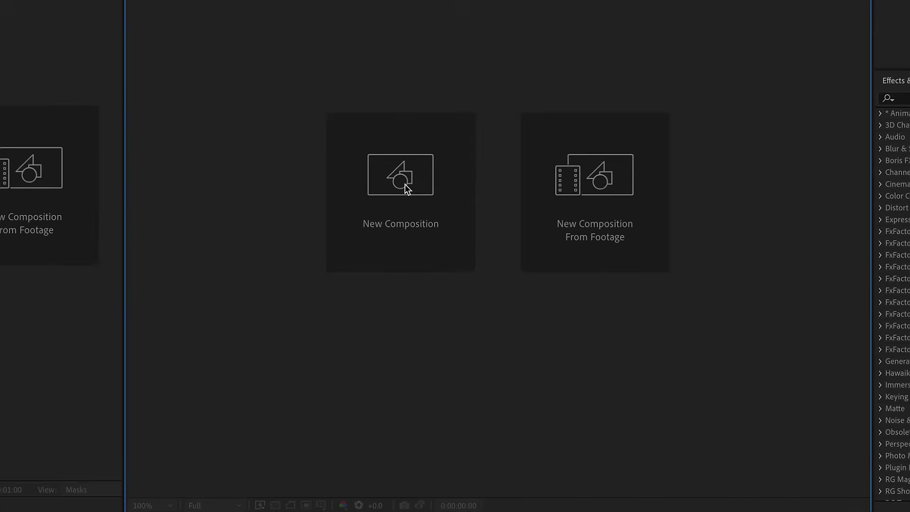
click(405, 184)
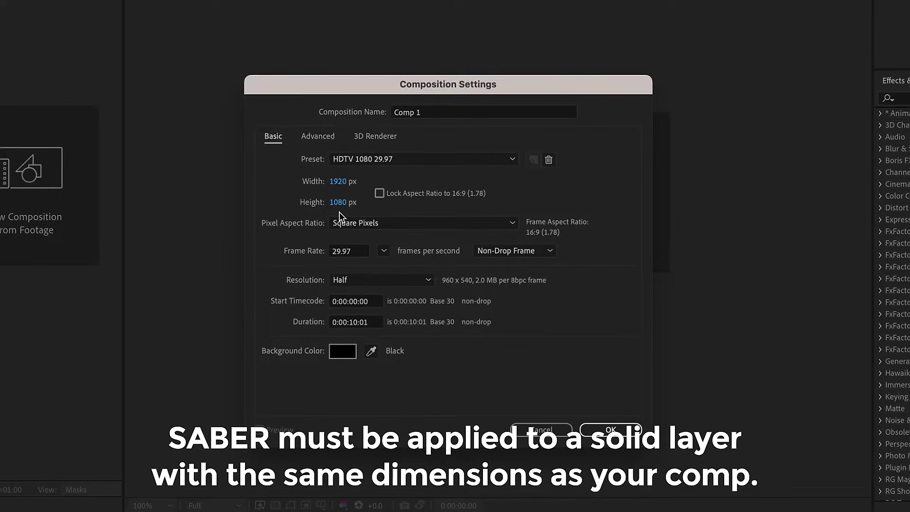
click(429, 112)
text(Saber)
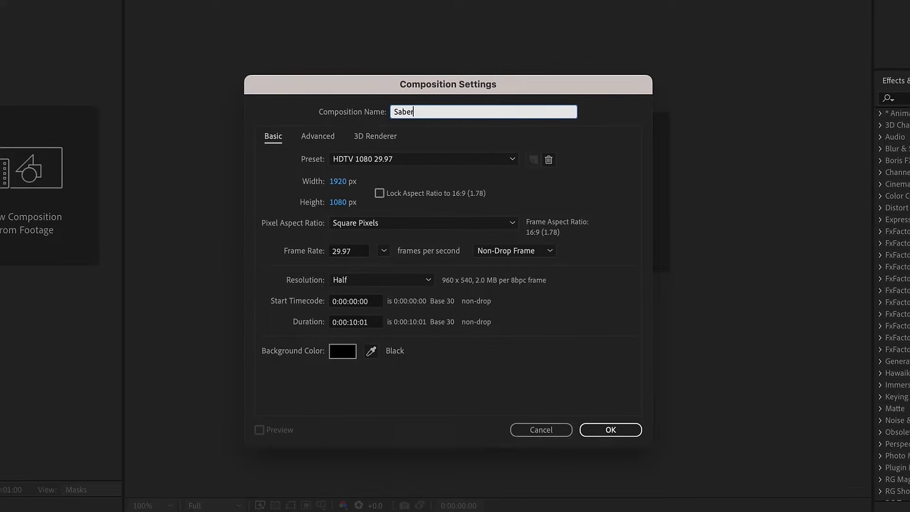
click(618, 429)
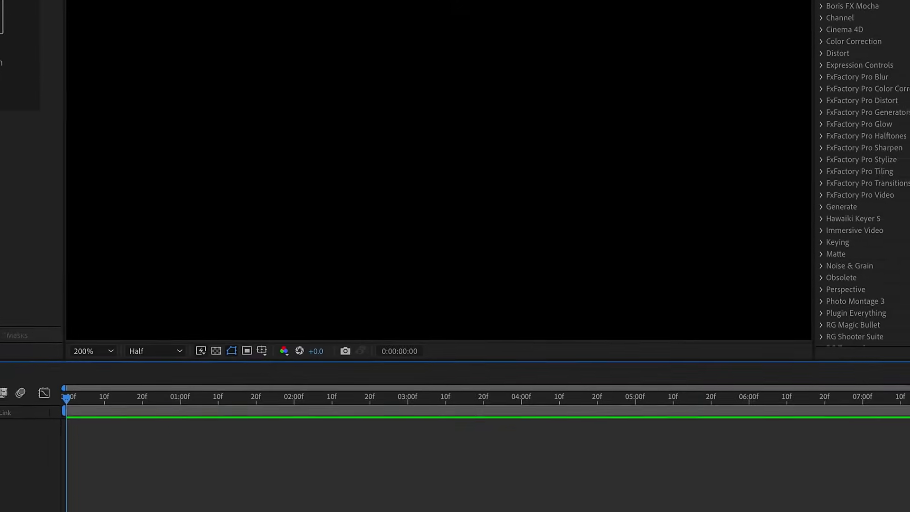
- Add a black 1920 x 1080 solid layer named "Saber text" to the composition
key(ctrl+y)
text(Sabrt)
key(BackSpace)
key(BackSpace)
text(er text)
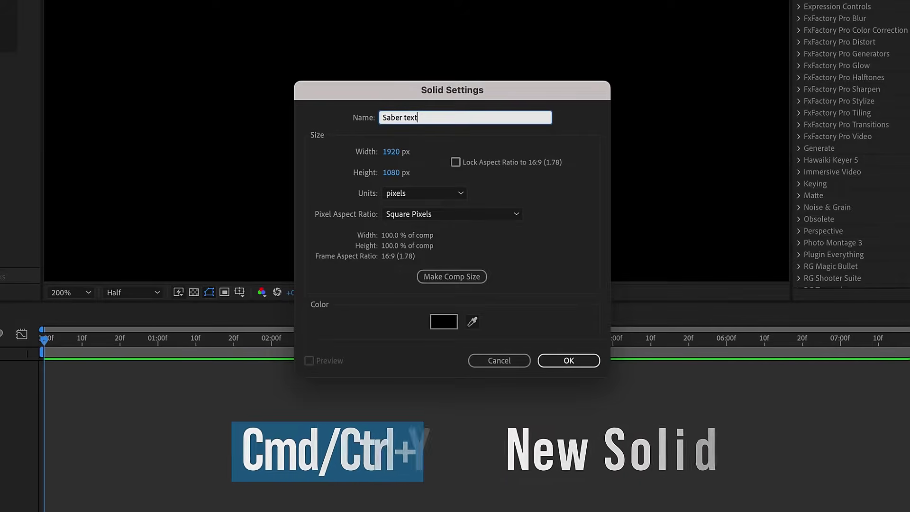
key(Return)
- Apply the Video Copilot Saber effect to the Saber text solid
click(145, 3)
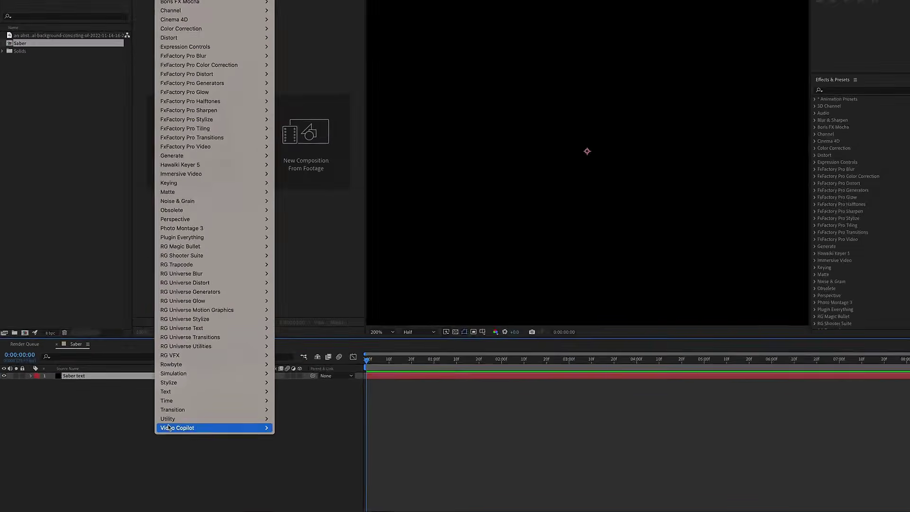
mouse_move(169, 427)
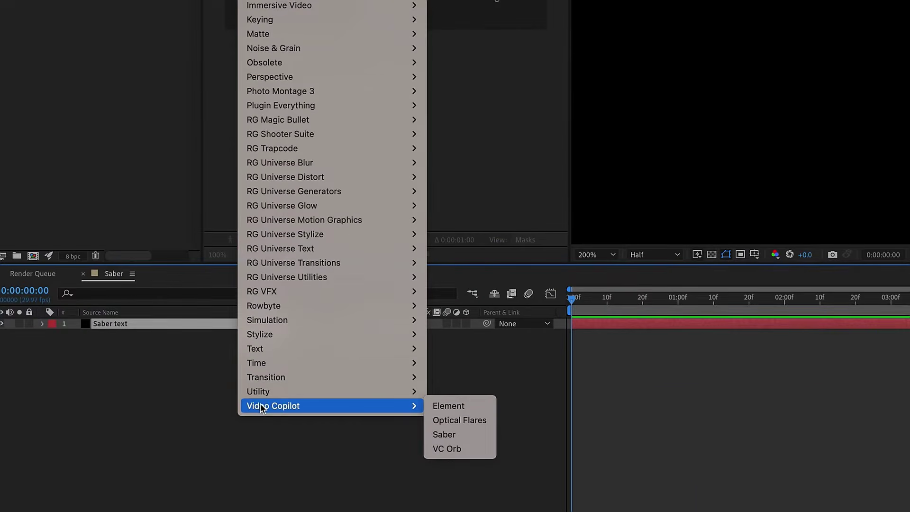
click(479, 434)
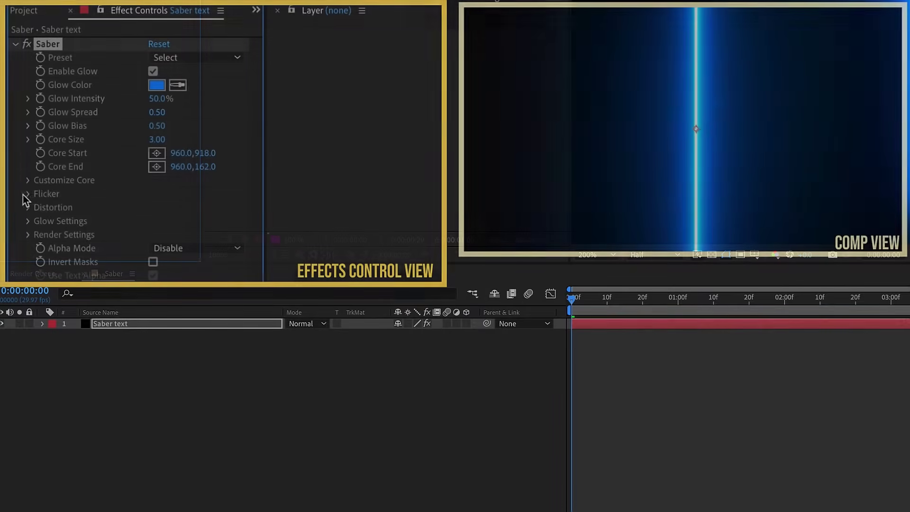
- Set the Saber effect's Core Type to Text Layer in its Customize Core settings
click(28, 181)
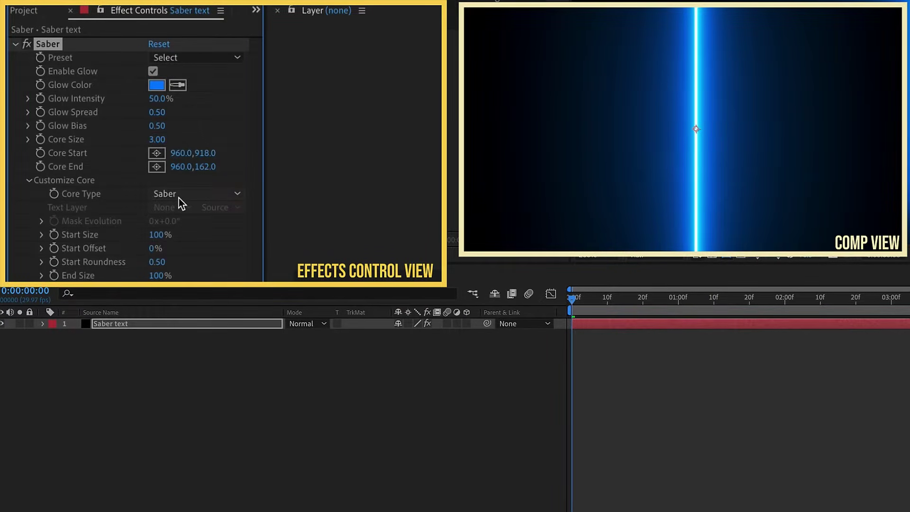
click(608, 256)
click(649, 266)
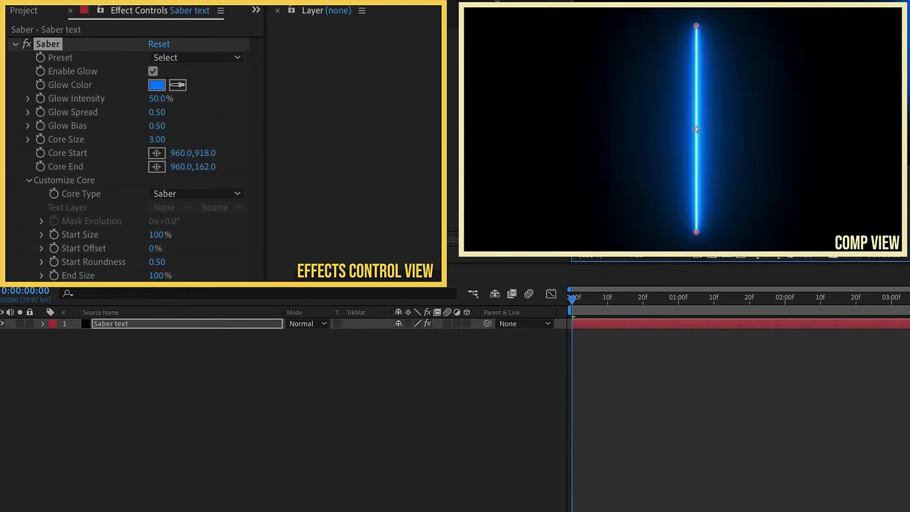
click(170, 194)
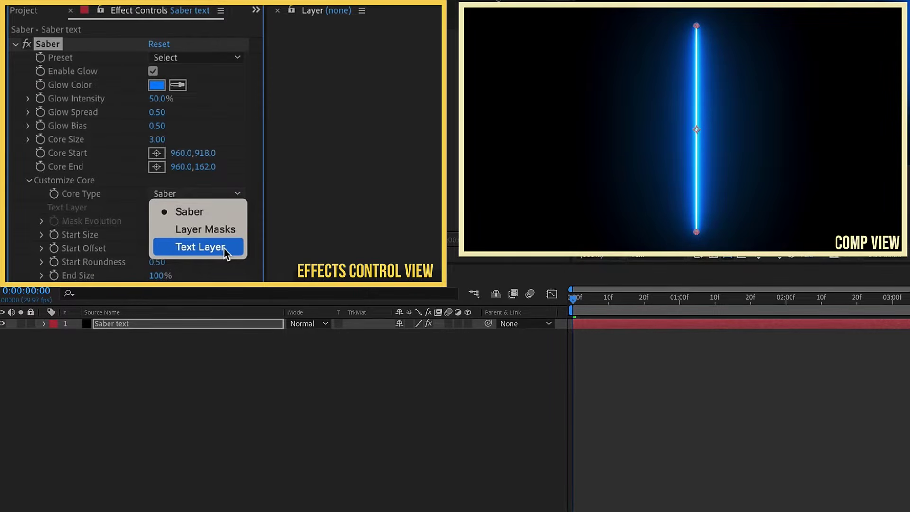
click(218, 245)
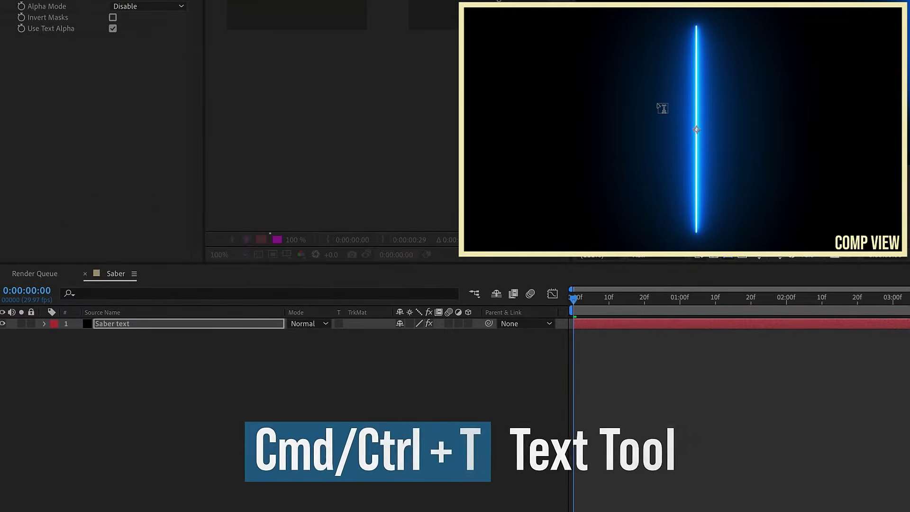
- Add a two-line text layer reading "7 minute ae" and "tutorials" to the composition
click(656, 81)
text(7 minute ae)
key(Return)
text(tutorials)
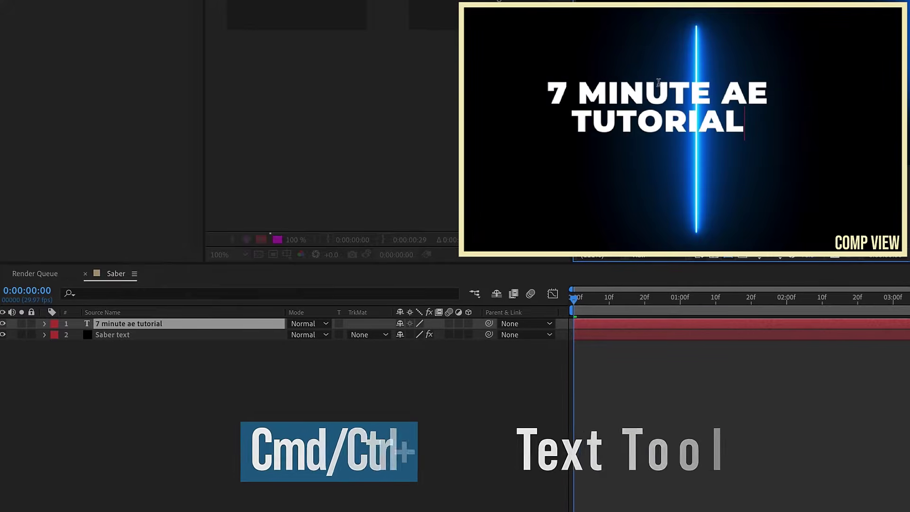
- Centre the title text layer horizontally and vertically in the composition
click(197, 322)
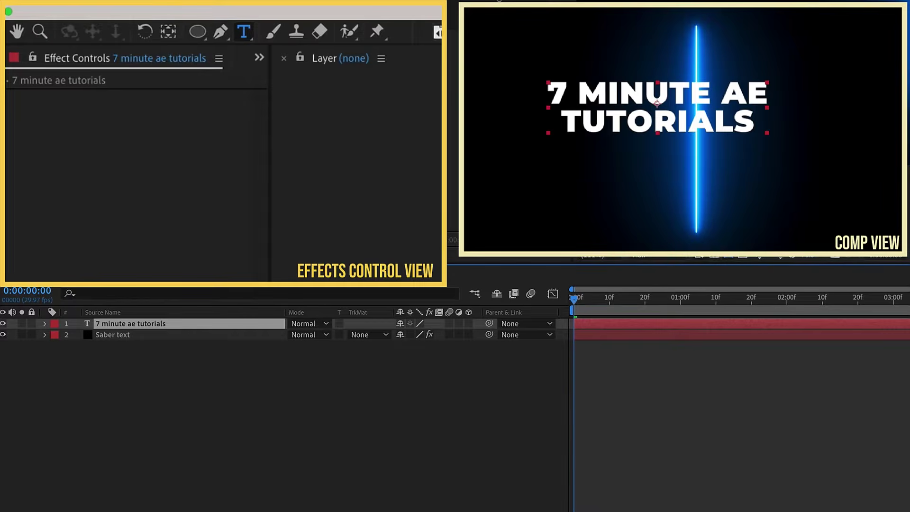
click(175, 34)
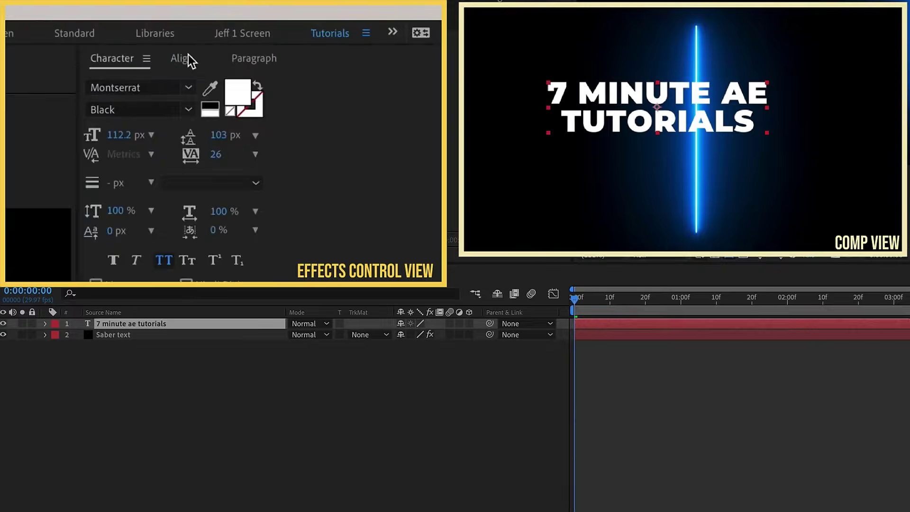
click(186, 58)
click(129, 104)
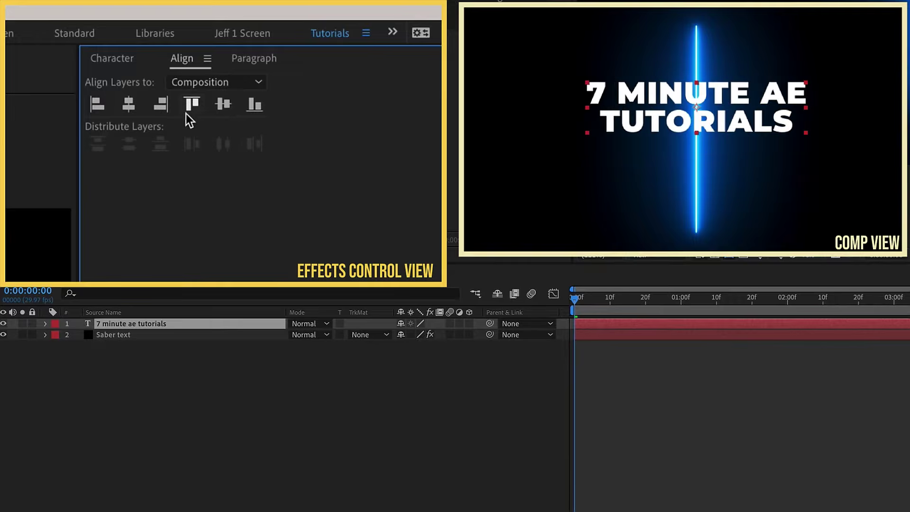
click(223, 104)
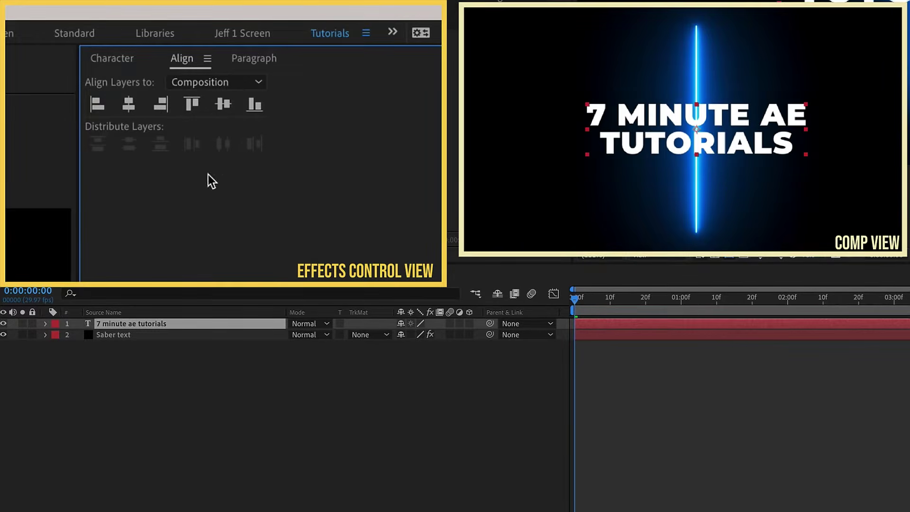
- Choose 7 minute ae tutorials as the Saber effect's text layer and set the Core Size to 1
click(124, 335)
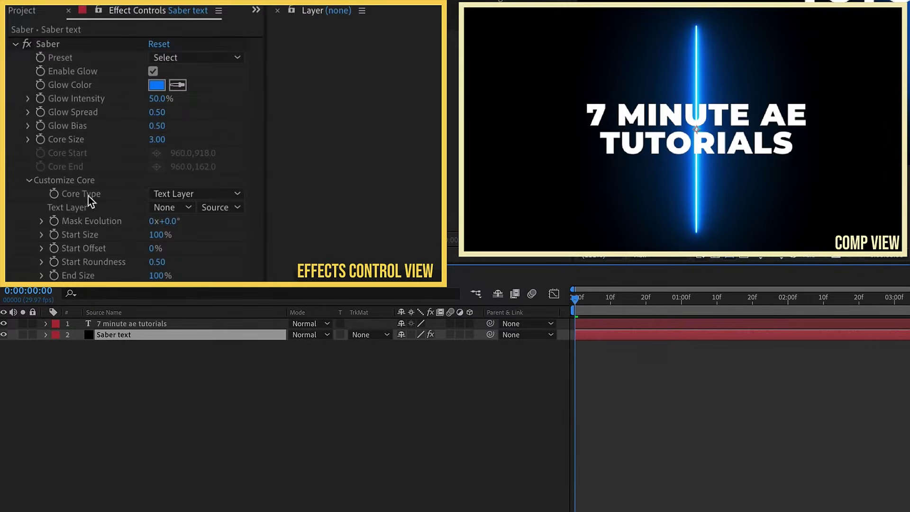
click(187, 209)
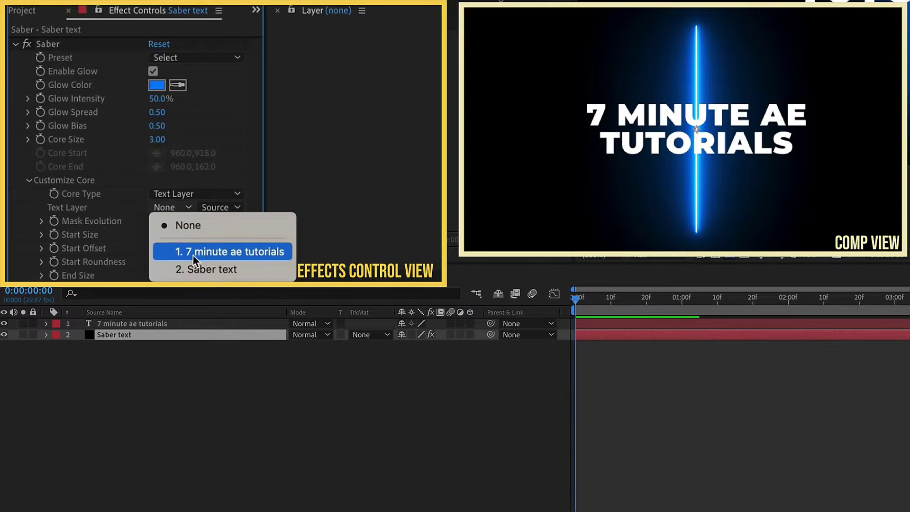
click(254, 251)
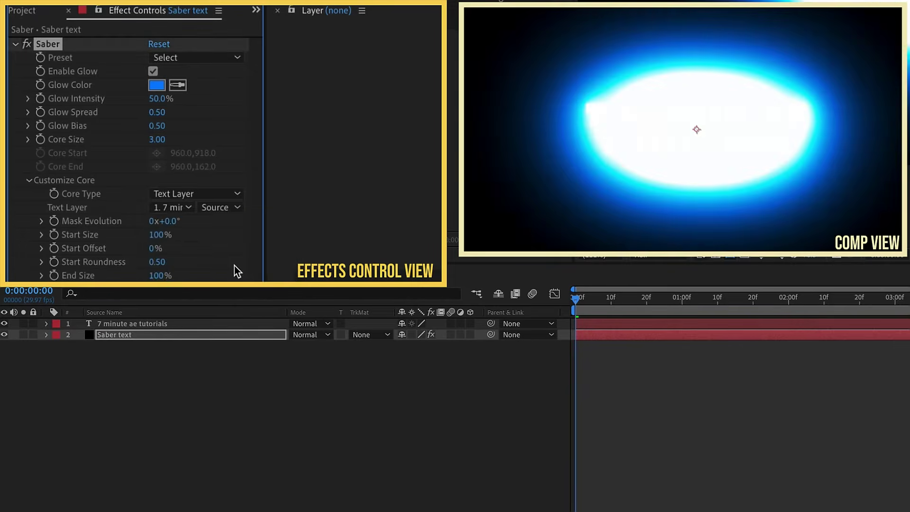
click(161, 140)
text(1)
key(Return)
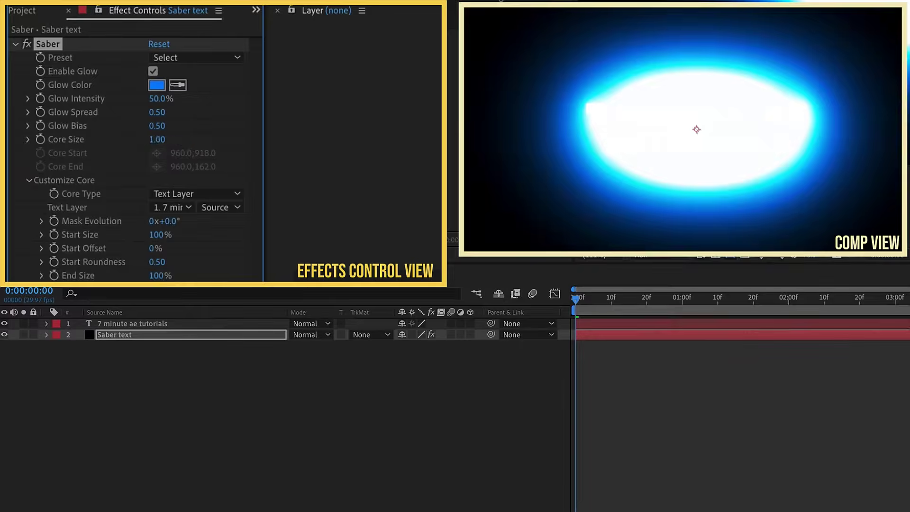
- Move the 7 minute ae tutorials layer beneath the Saber text layer and hide it
drag(125, 323, 123, 360)
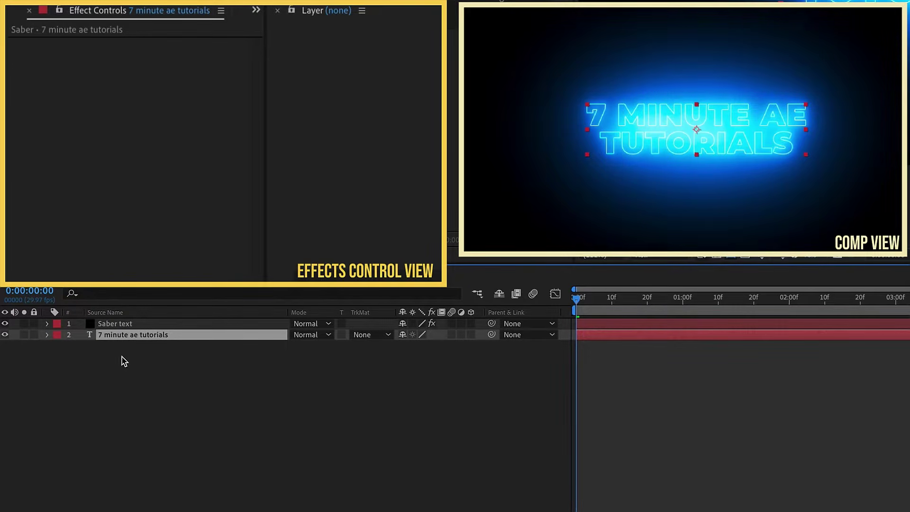
click(4, 335)
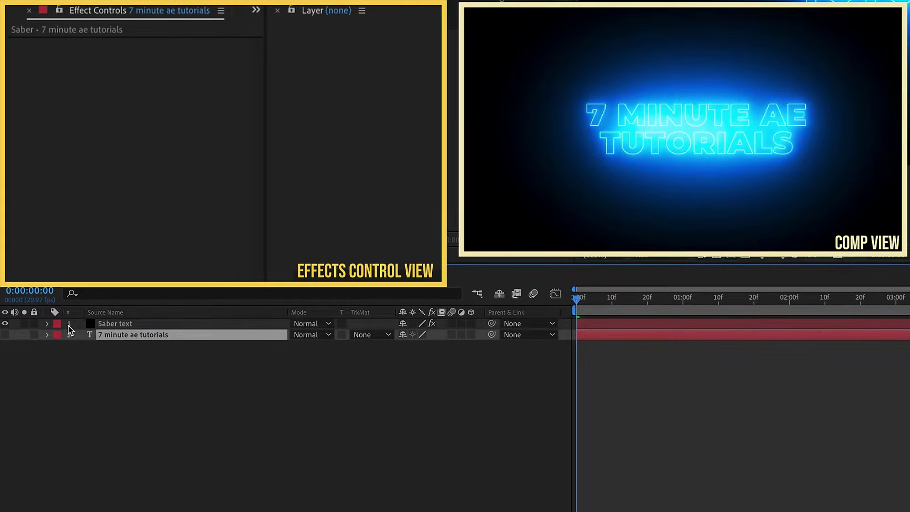
click(69, 325)
- Add the abstract background JPG to the Saber composition as the lowest layer
click(25, 9)
click(87, 156)
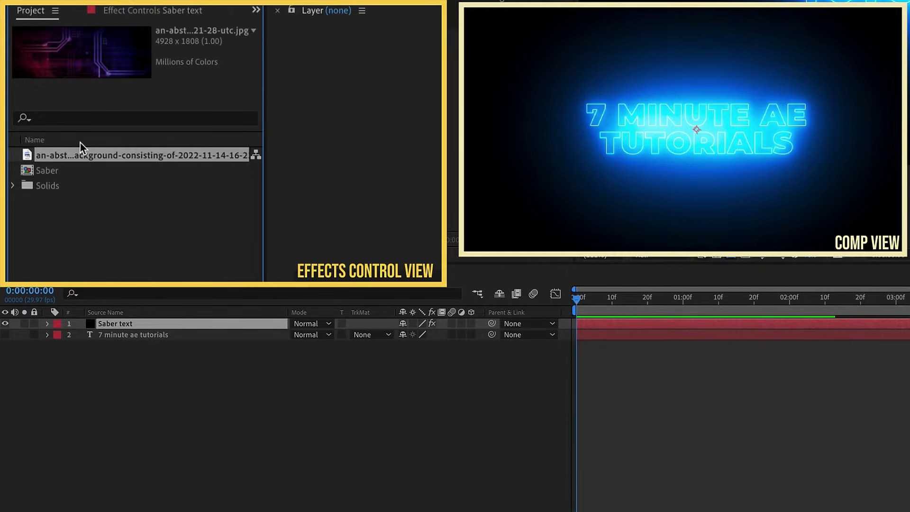
double_click(104, 157)
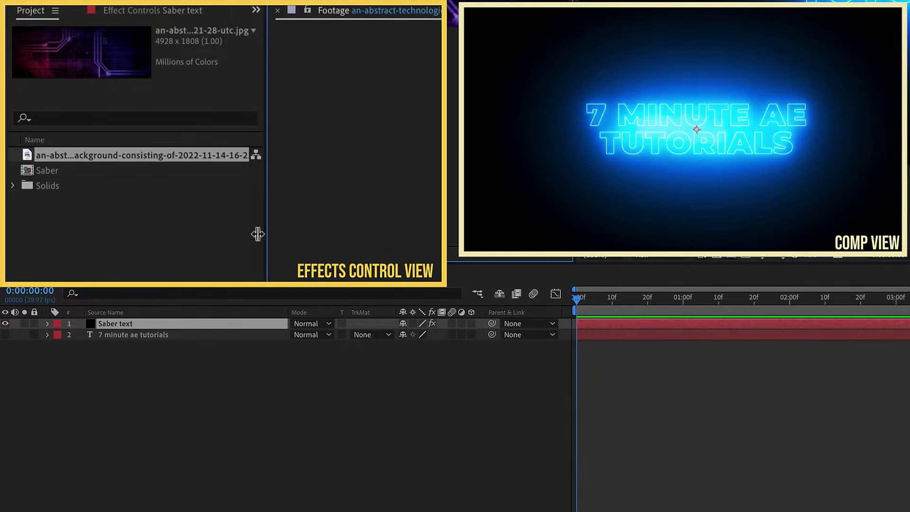
drag(118, 163, 196, 440)
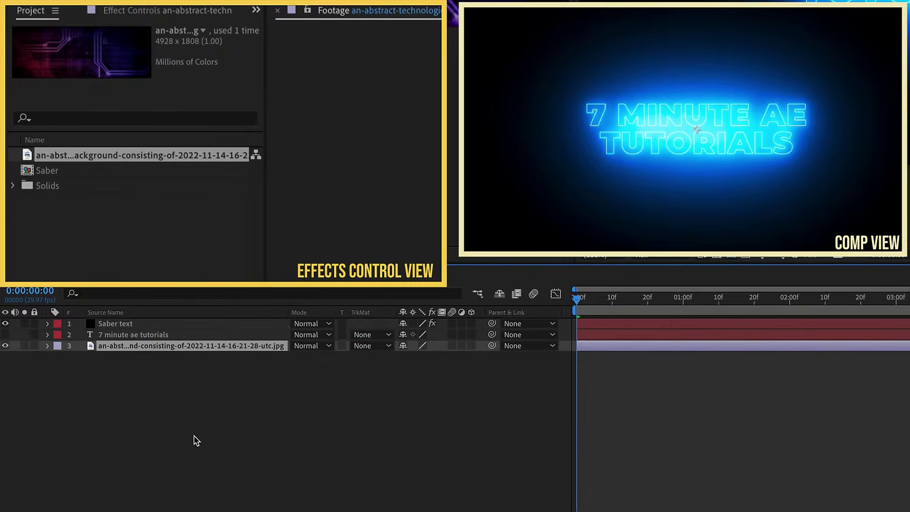
- Try the Screen blending mode on the Saber text layer over the background image
click(137, 323)
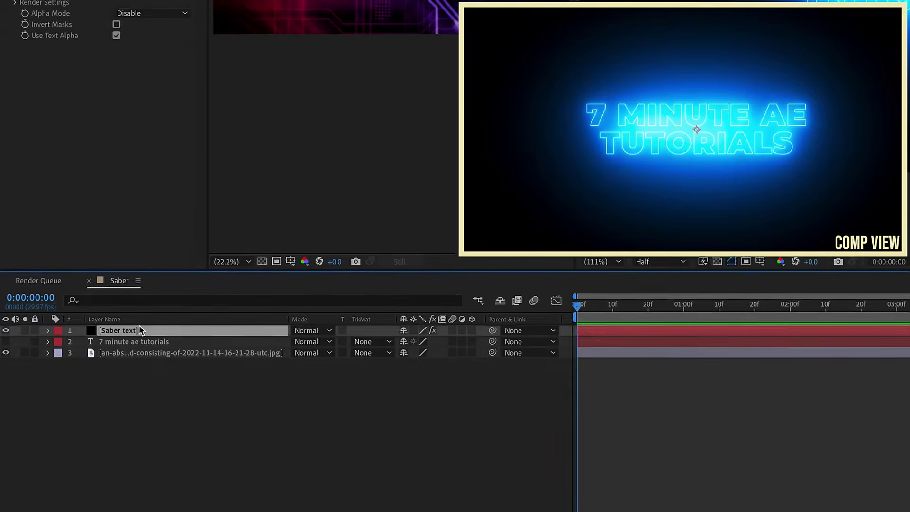
click(333, 391)
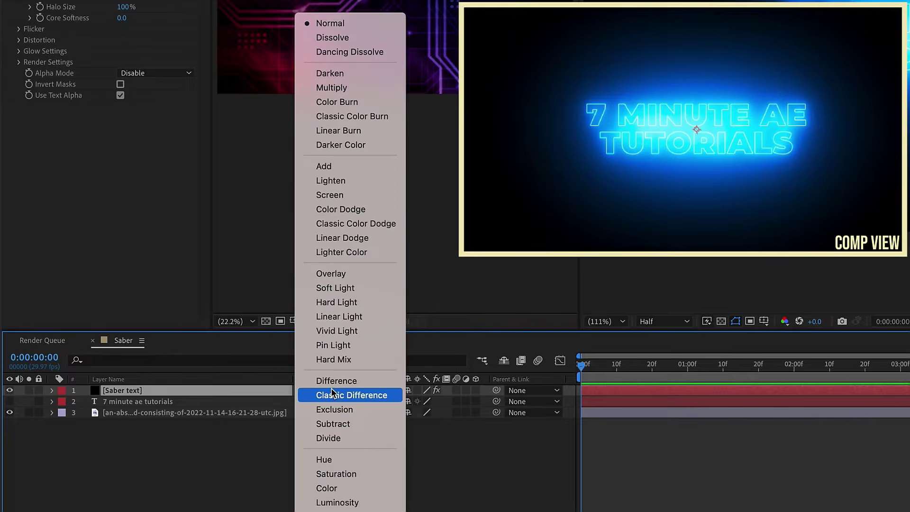
click(349, 199)
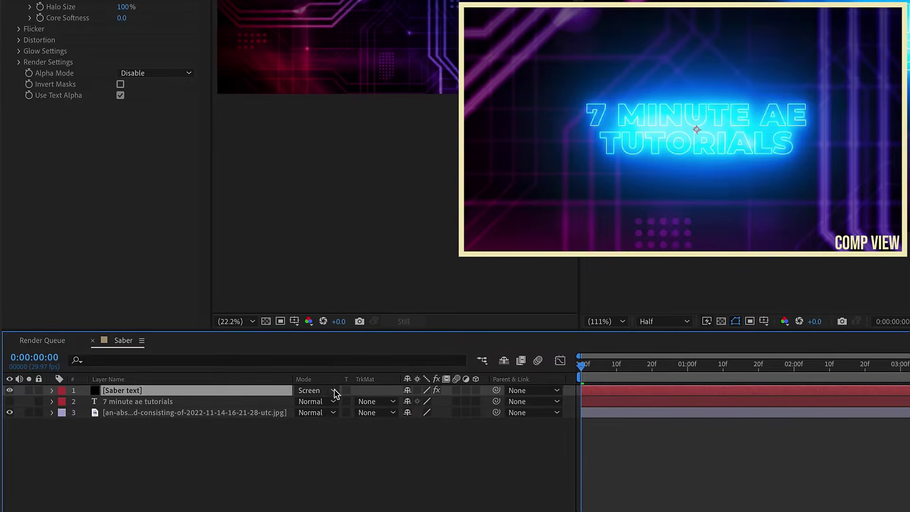
- Try the Add blending mode on the Saber text layer
scroll(760, 66, up, 1)
click(332, 391)
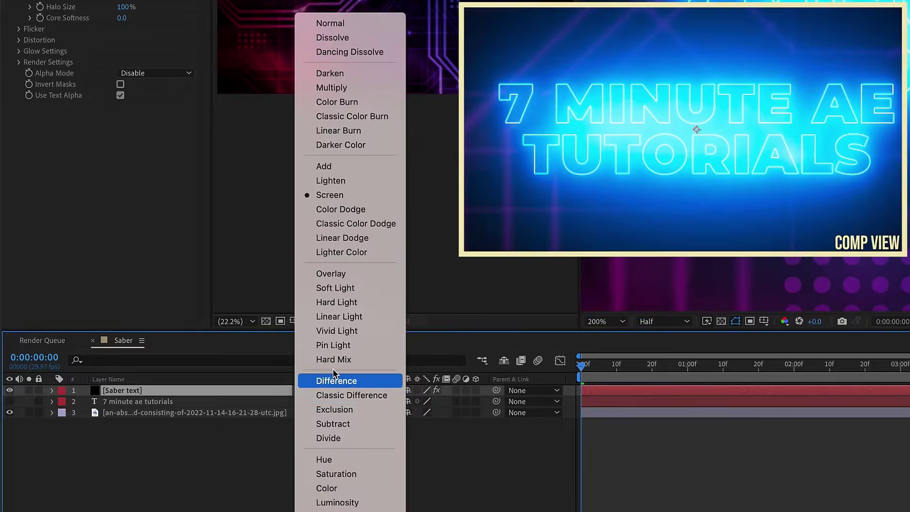
click(366, 167)
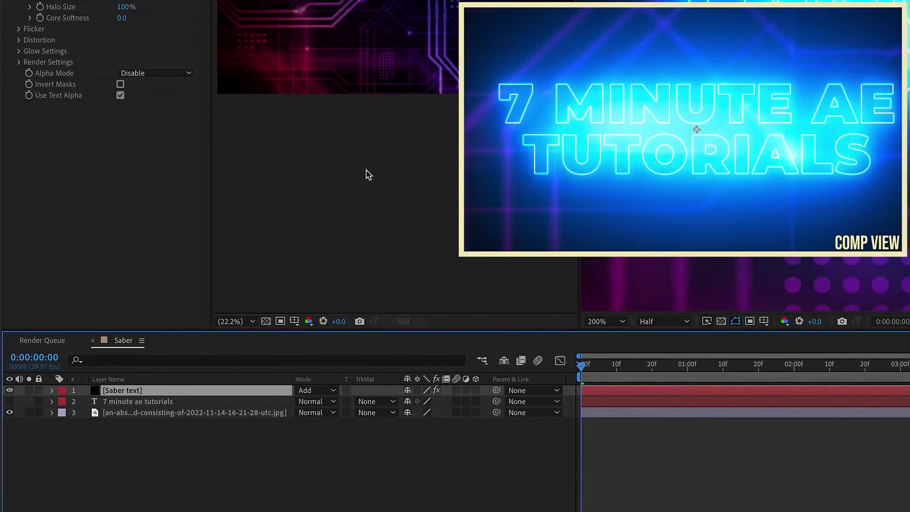
- Switch the Saber text layer's blending mode to Screen again, and restore it to Normal
click(325, 395)
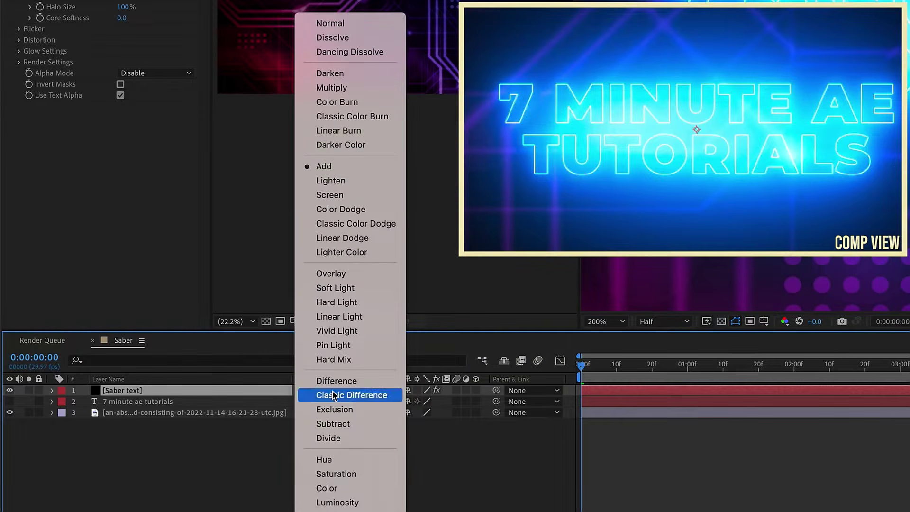
click(357, 196)
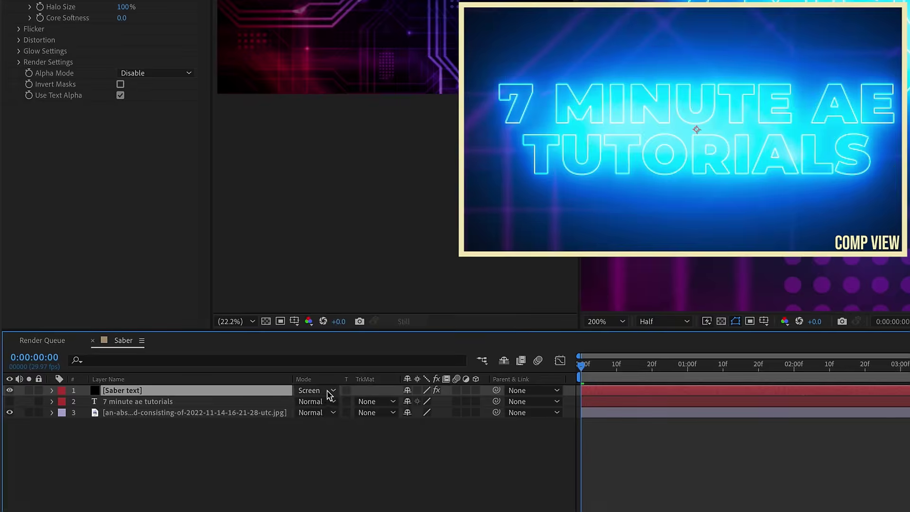
click(326, 394)
click(382, 25)
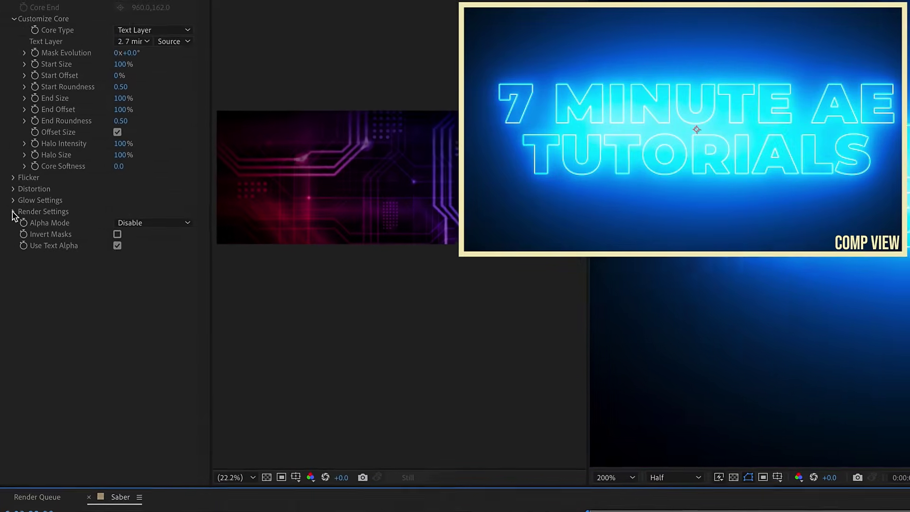
- Try the Transparent composite setting in Saber's render settings, and restore it to Black
click(18, 91)
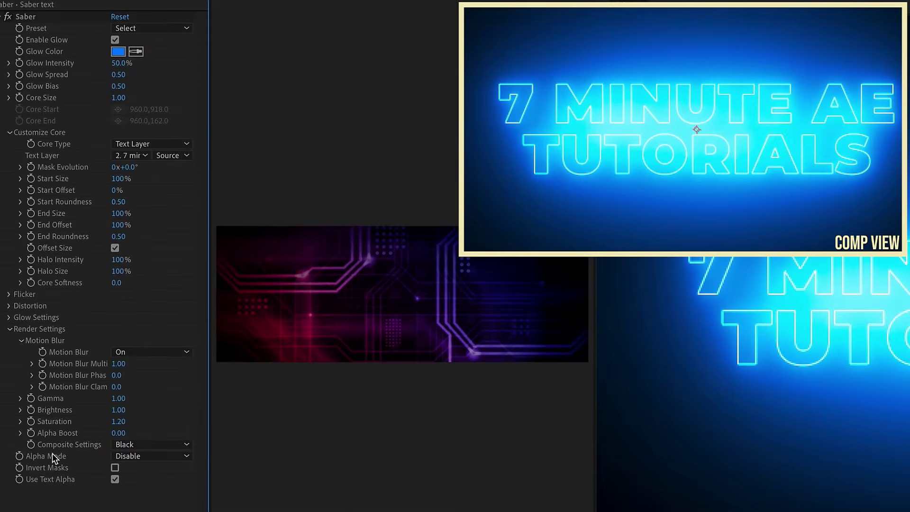
click(149, 444)
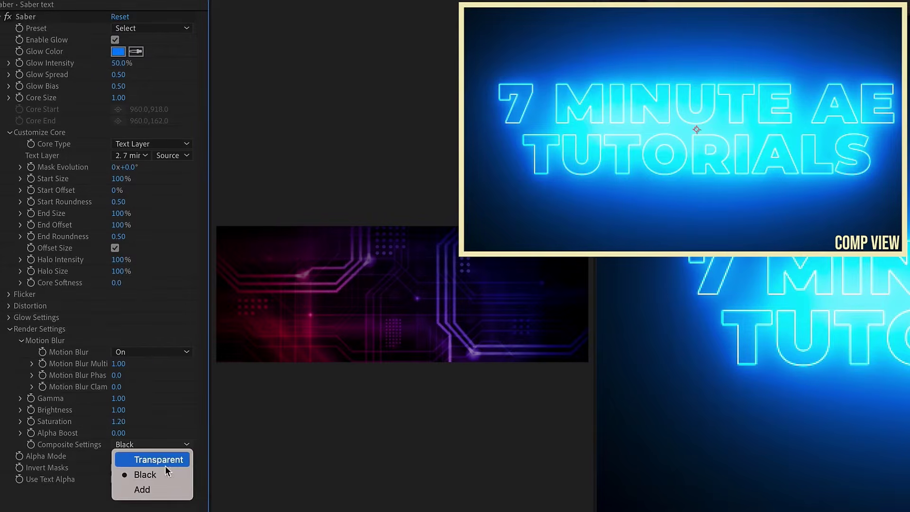
click(160, 455)
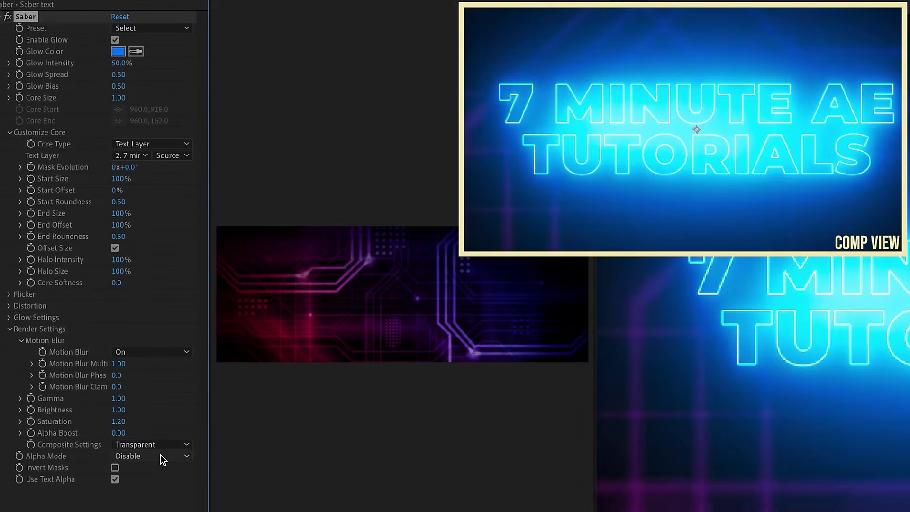
click(150, 445)
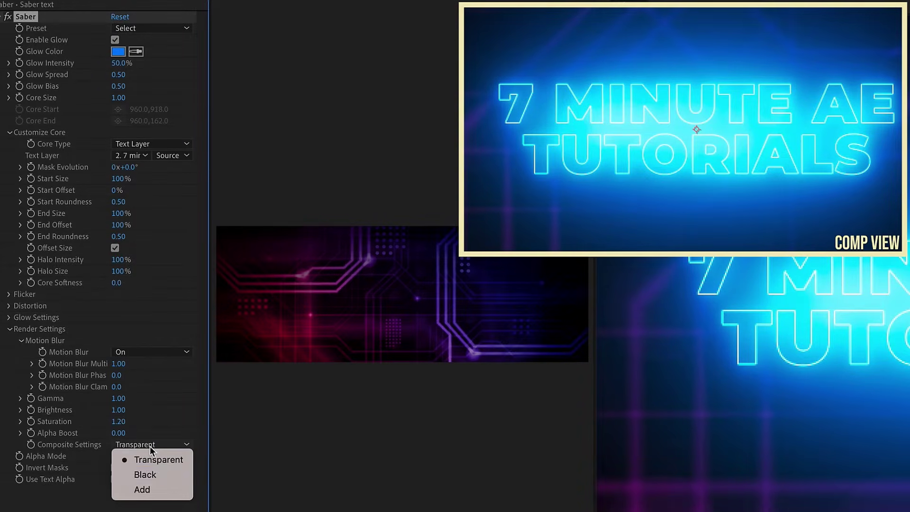
click(153, 474)
- Set the Saber text layer's blending mode to Add and hide the abstract background image layer
click(327, 390)
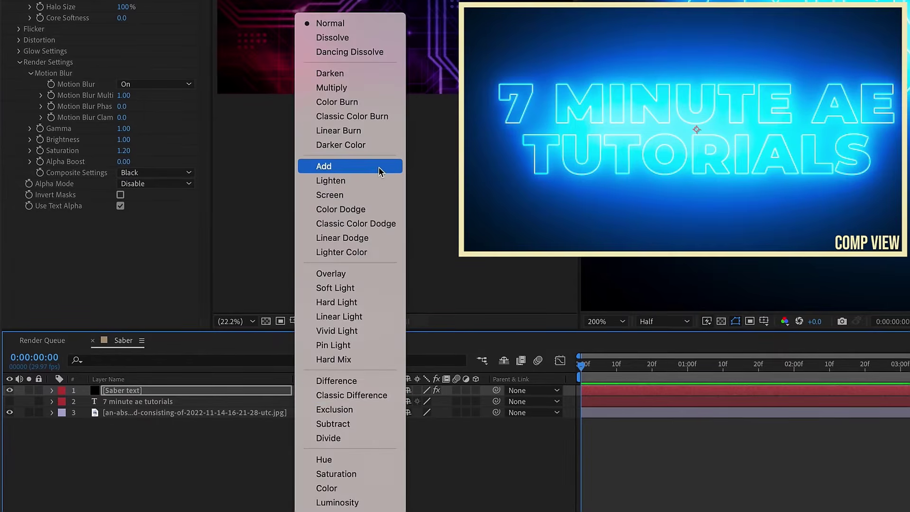
click(379, 166)
key(comma)
click(94, 413)
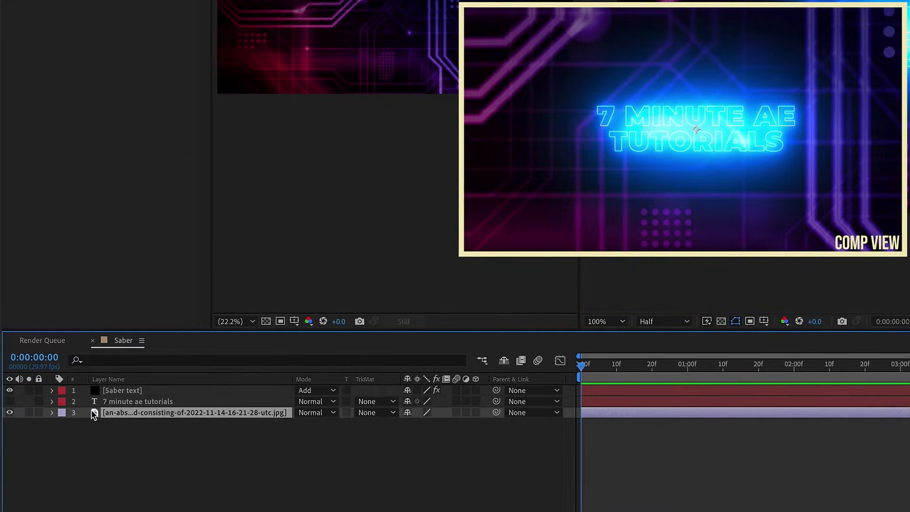
click(9, 413)
- Try Saber's Hot preset with a Core Size of 0.5, followed by the Portal preset
click(137, 390)
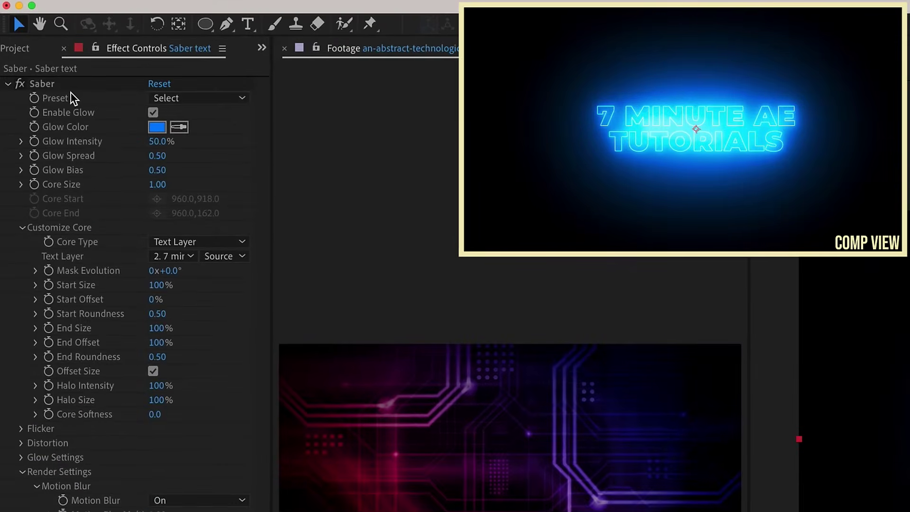
click(208, 98)
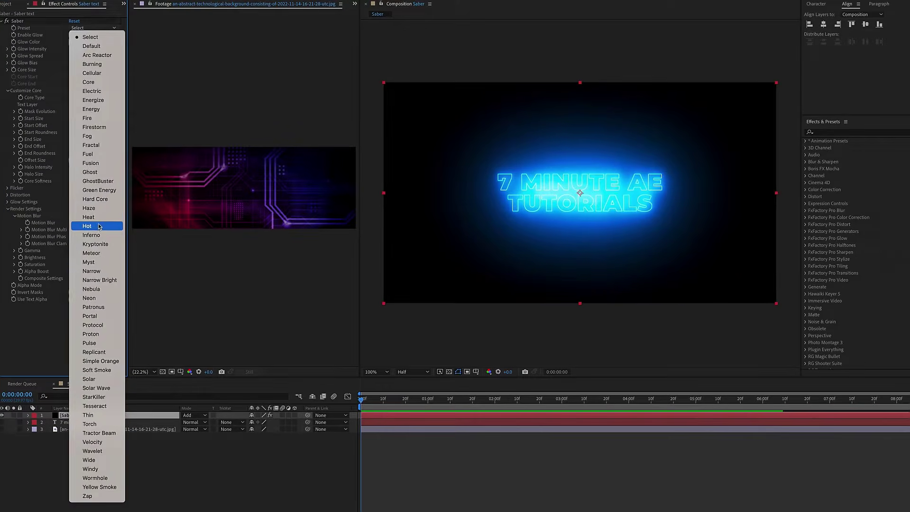
click(109, 246)
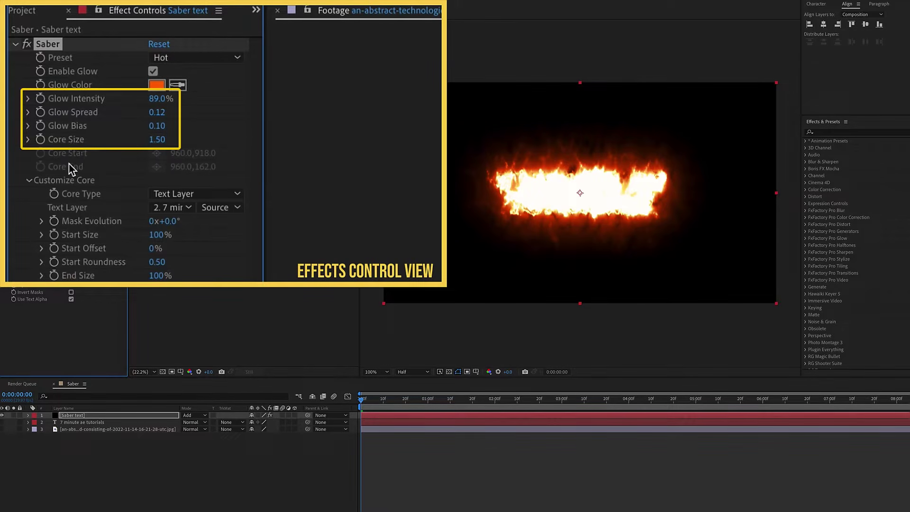
click(156, 141)
text(0.5)
key(Return)
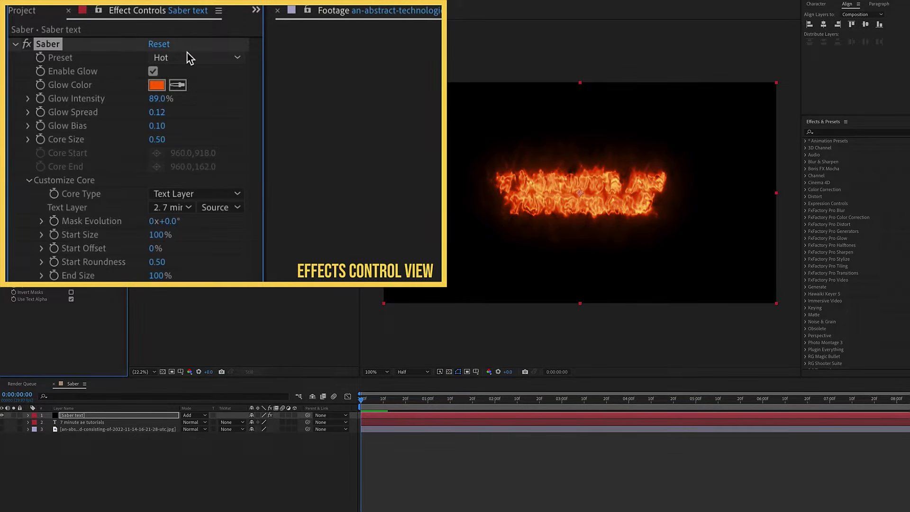
click(190, 57)
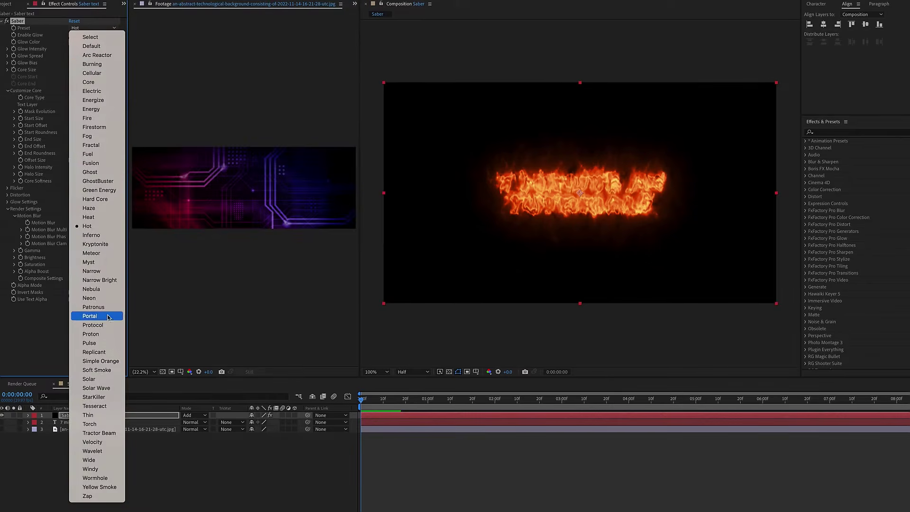
click(108, 317)
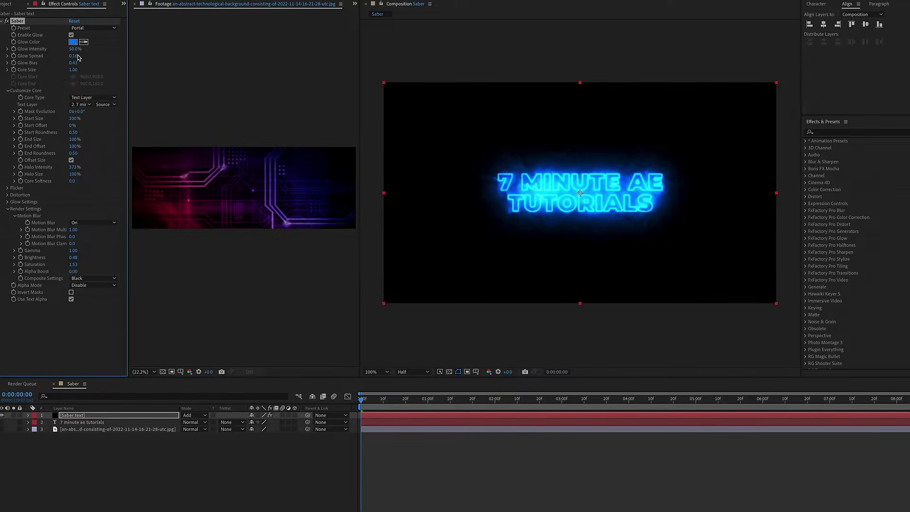
- Apply the Neon preset to the Saber effect and change its glow color to light blue
click(93, 27)
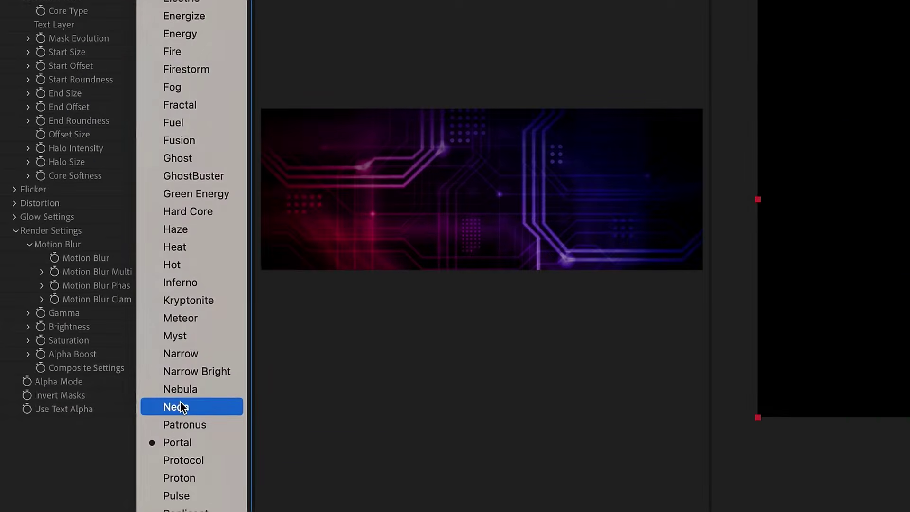
click(182, 407)
click(73, 51)
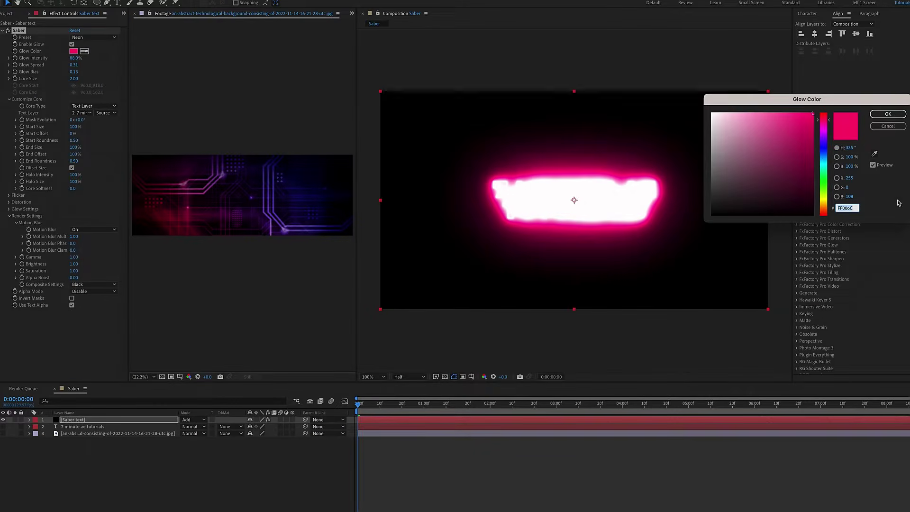
click(824, 168)
click(888, 113)
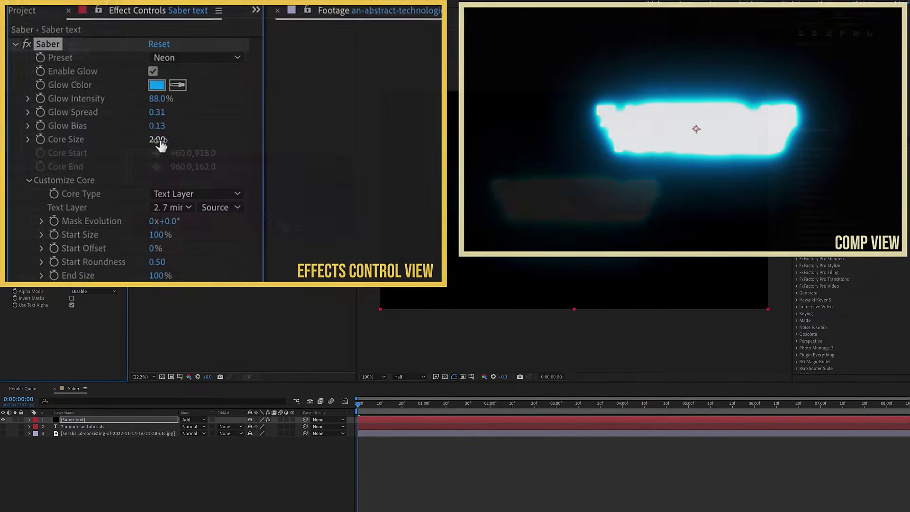
- Set the Saber effect's Core Size to 1.2 and its Glow Intensity to 70%
click(74, 78)
text(1)
key(Return)
click(160, 140)
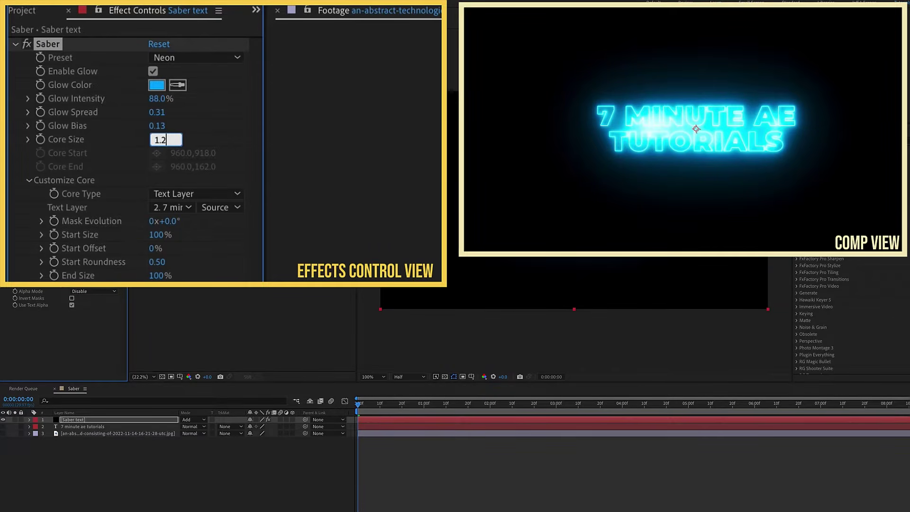
text(1.2)
key(Return)
click(160, 98)
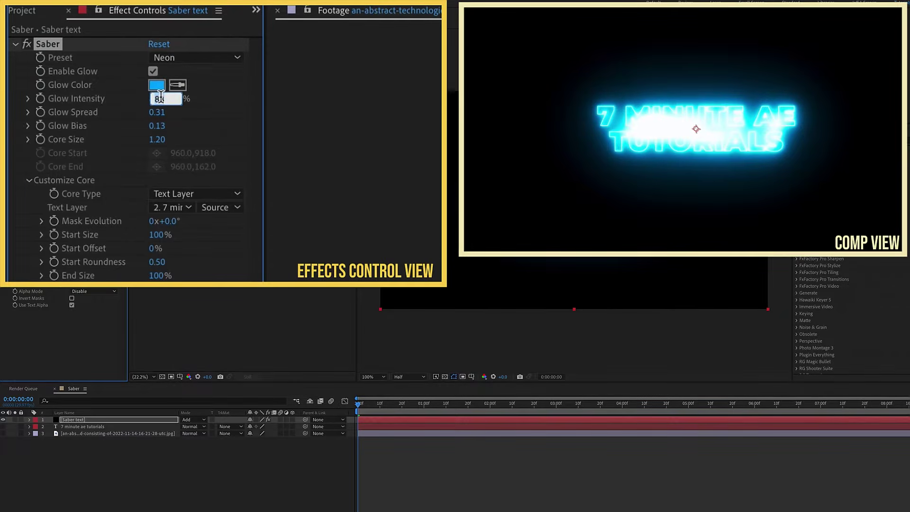
text(70)
key(Return)
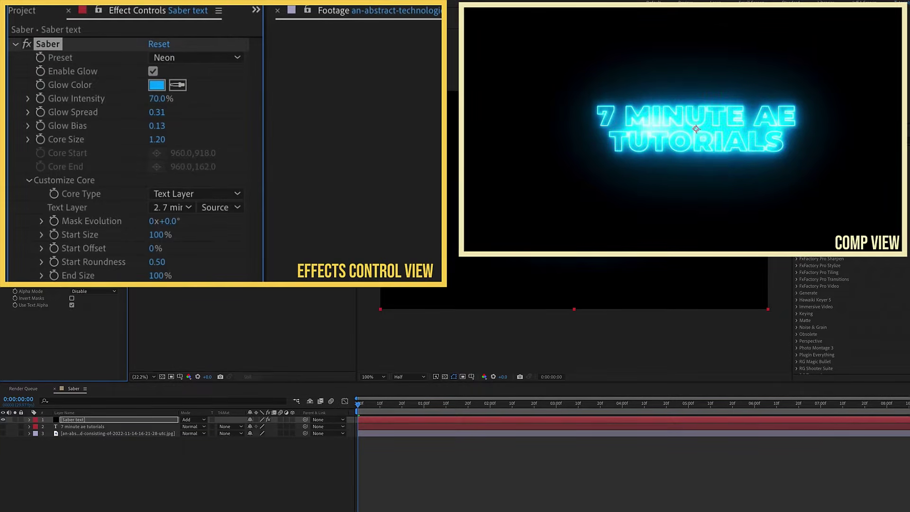
- Set the Saber effect's Glow Spread to 0.75 and its Glow Bias to 0.2
click(157, 112)
text(.)
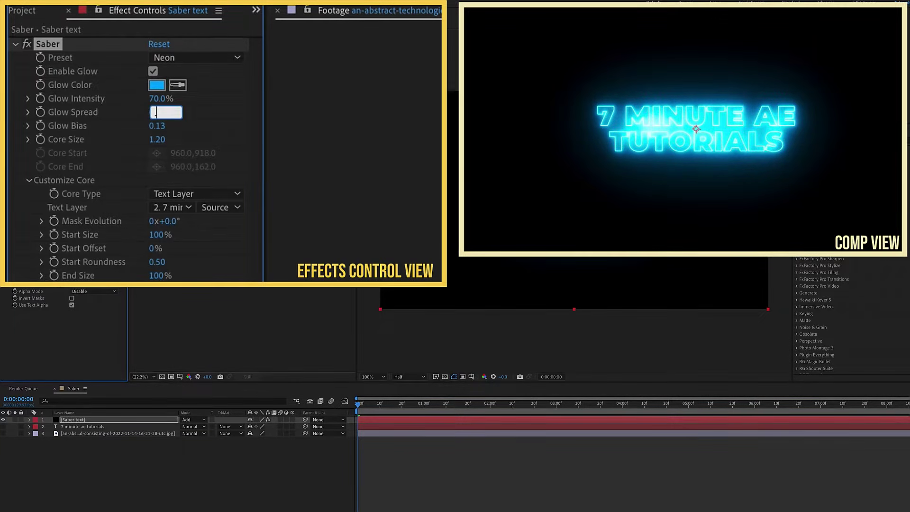
text(75)
key(Return)
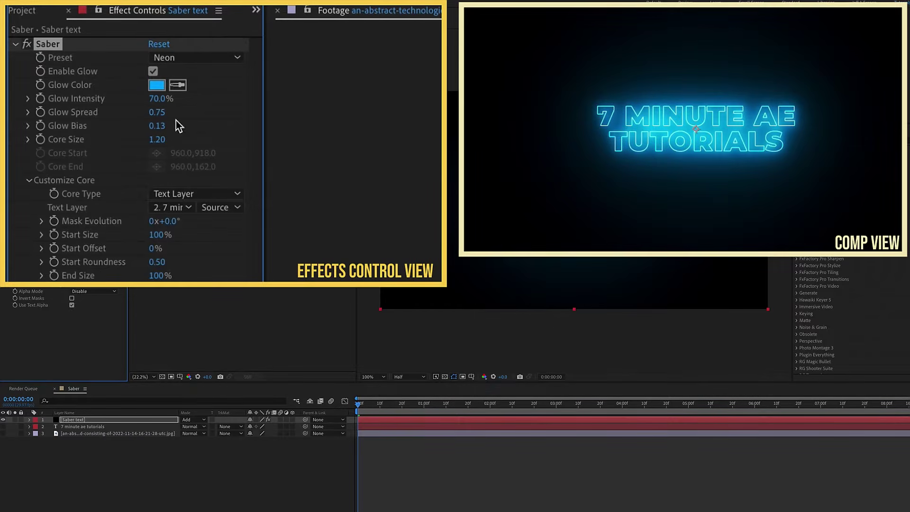
click(157, 126)
text(.2)
key(Return)
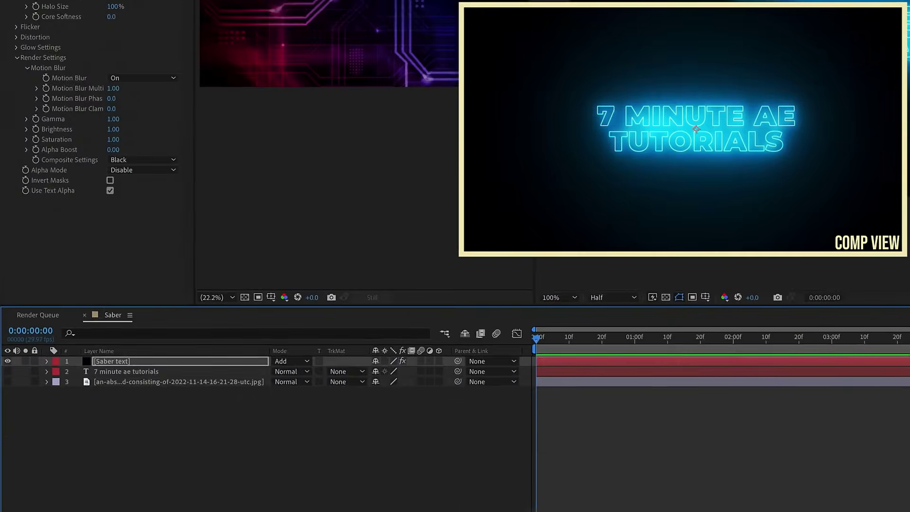
- Keyframe Saber's End Offset to grow from 0% at the first frame to 100% at 0:00:02:15
click(41, 209)
key(u)
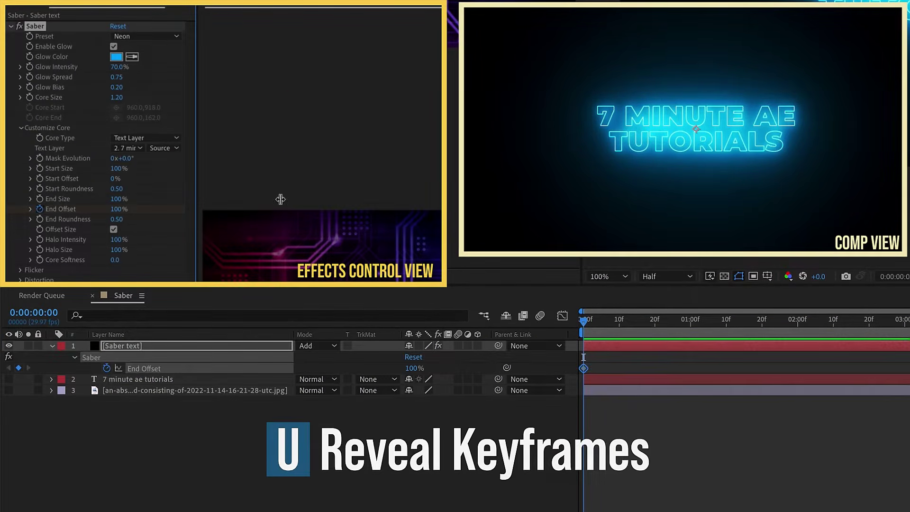
click(630, 368)
drag(583, 368, 851, 368)
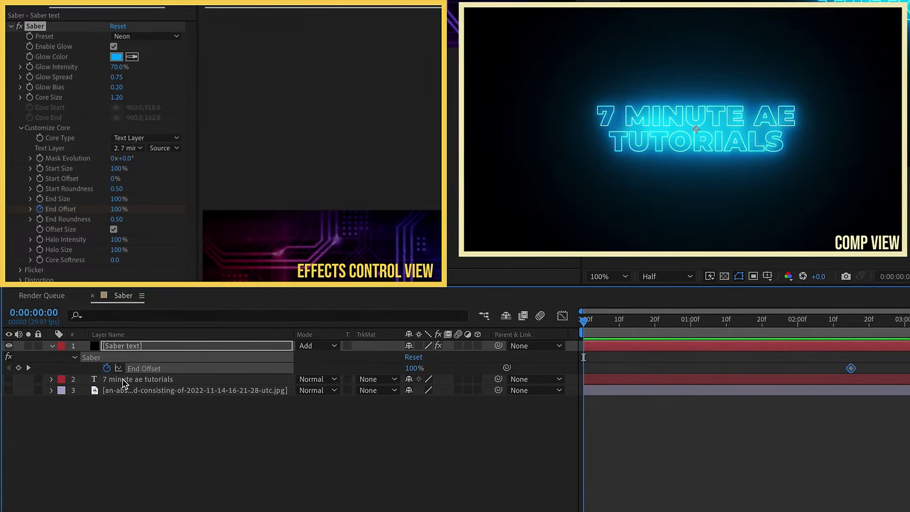
click(413, 368)
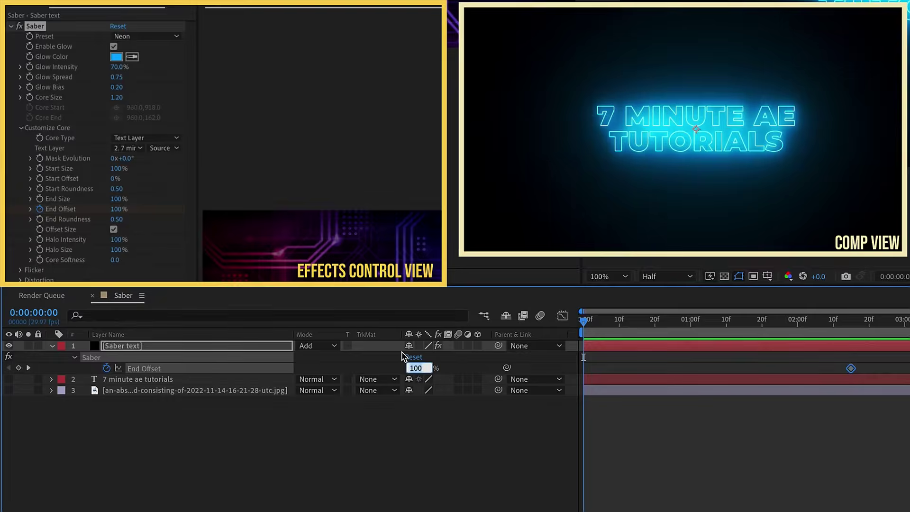
text(0)
key(Return)
- Ease into the second End Offset keyframe and lengthen its ease in the Graph Editor
right_click(851, 368)
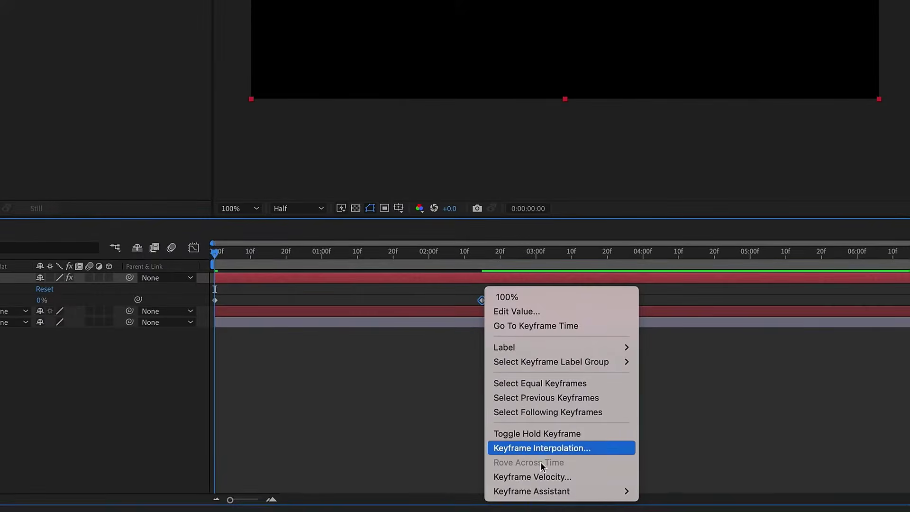
mouse_move(909, 511)
click(670, 406)
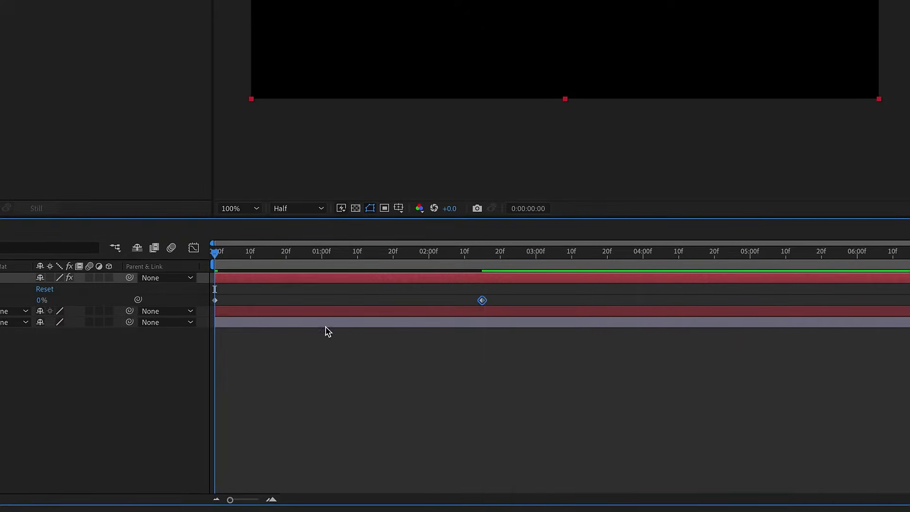
click(194, 249)
drag(432, 459, 358, 460)
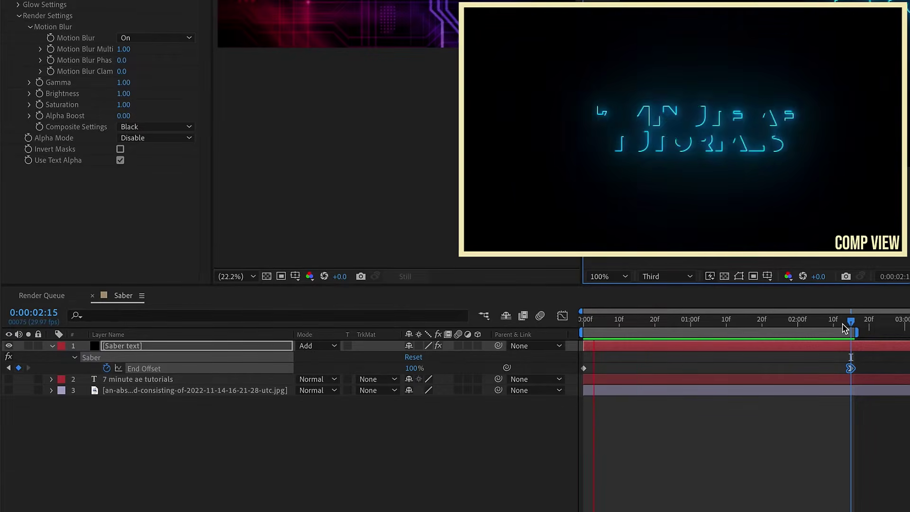
- Stop the preview, remove the End Offset keyframes at 0:00:00:24 and set End Offset to 100%
key(space)
drag(845, 327, 669, 324)
click(107, 368)
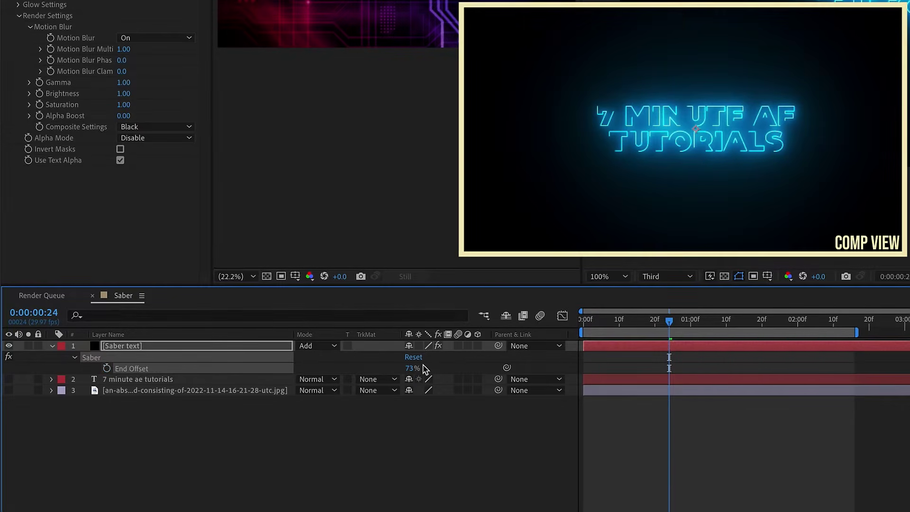
drag(412, 369, 504, 364)
- Keyframe the "7 minute ae tutorials" layer's Position to rise from lower in the frame at 0:00 to 960, 540 at frame 24, and preview it
click(138, 379)
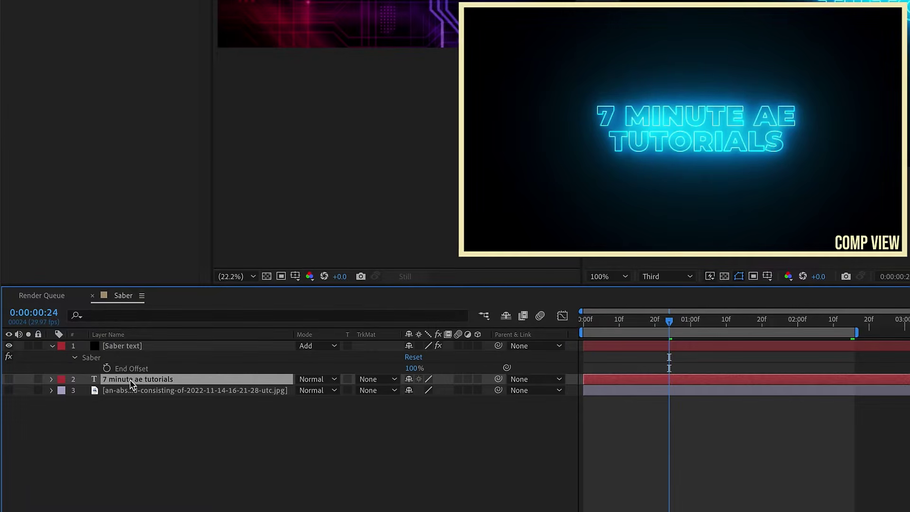
key(p)
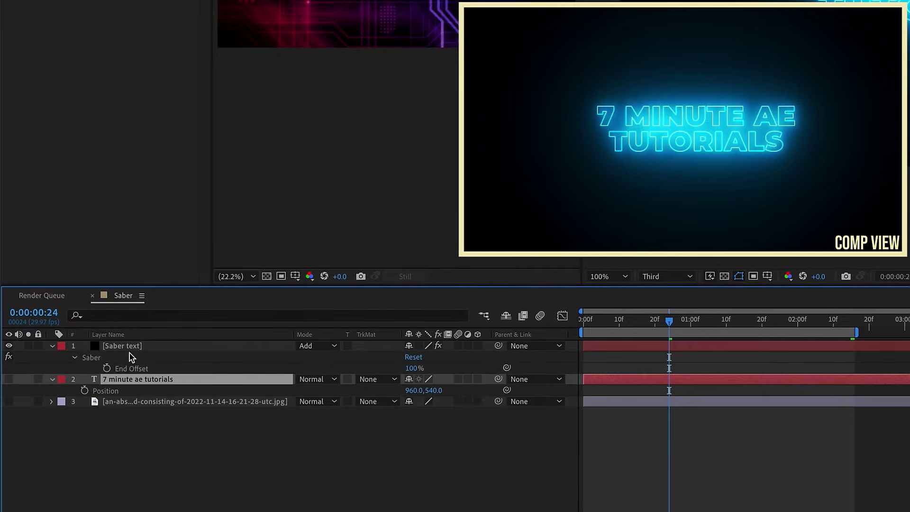
click(84, 391)
click(582, 319)
key(alt+shift+p)
click(681, 326)
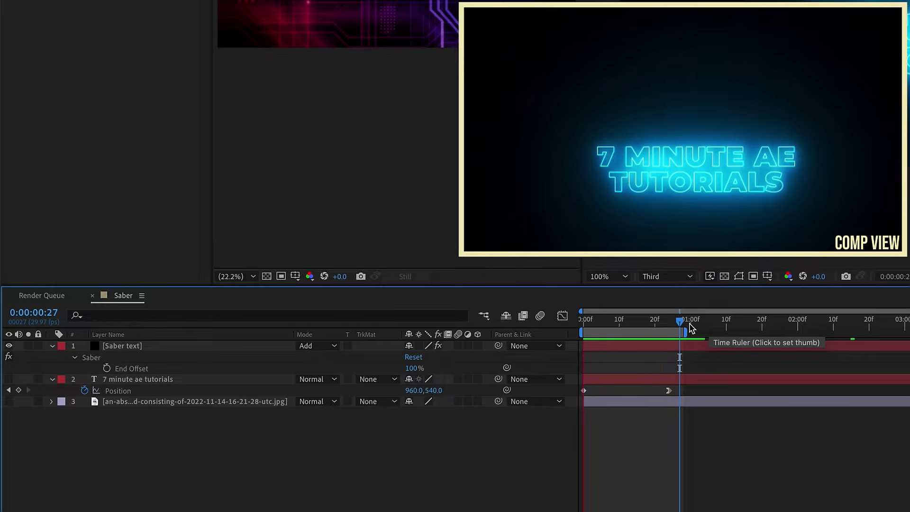
key(space)
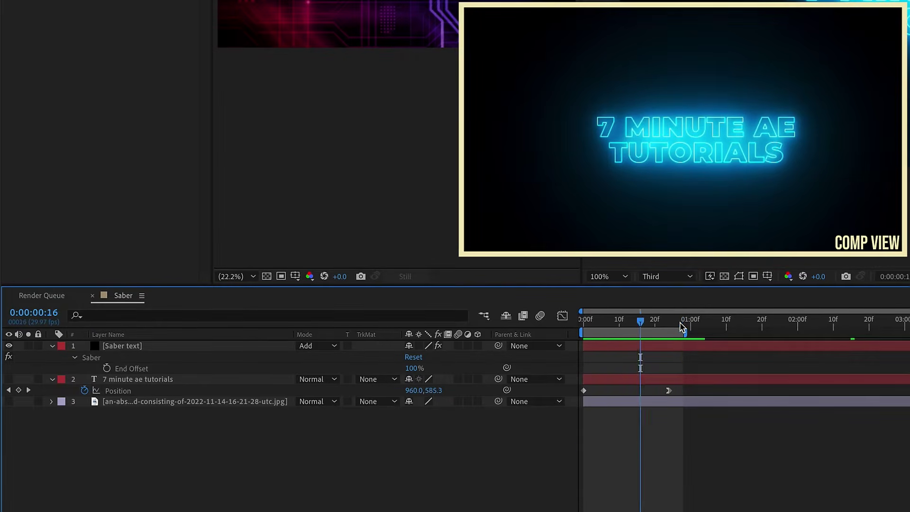
- Try setting the "7 minute ae tutorials" layer's Opacity to 0% at the first frame, and undo it
key(Home)
click(137, 379)
key(t)
click(412, 390)
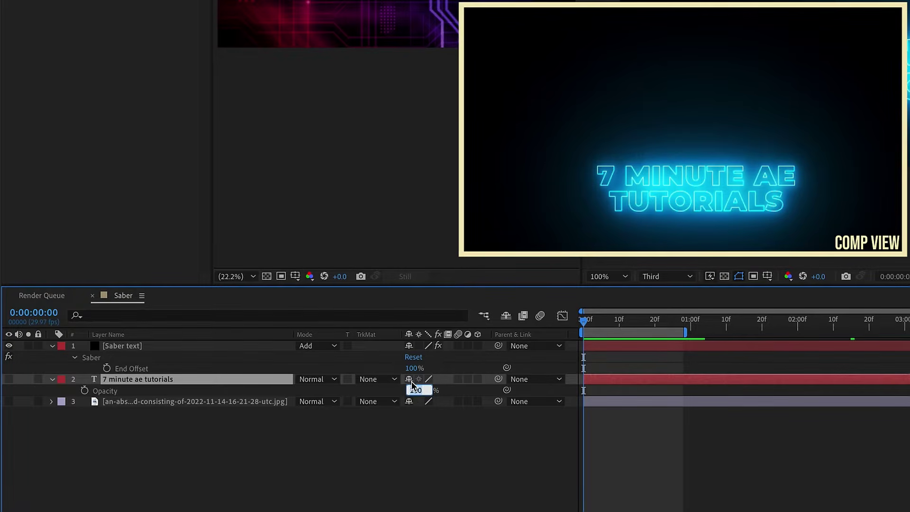
text(0)
key(Return)
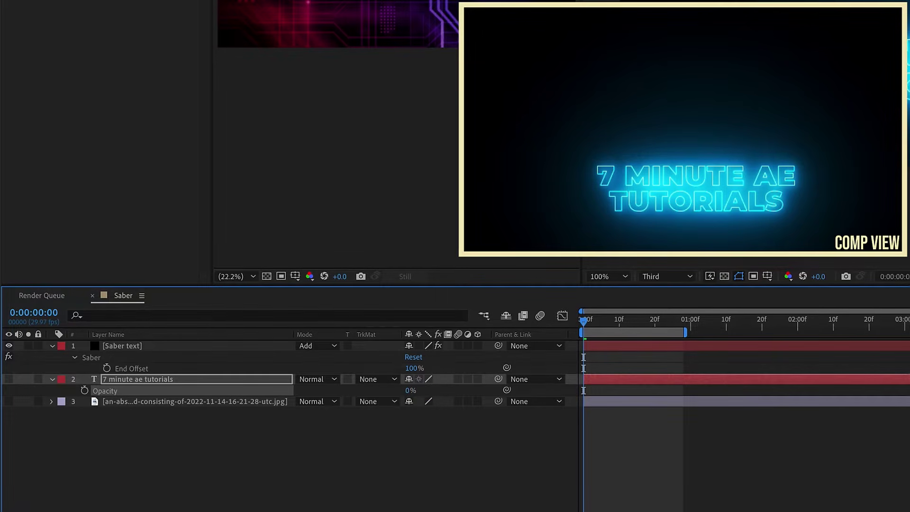
key(ctrl+z)
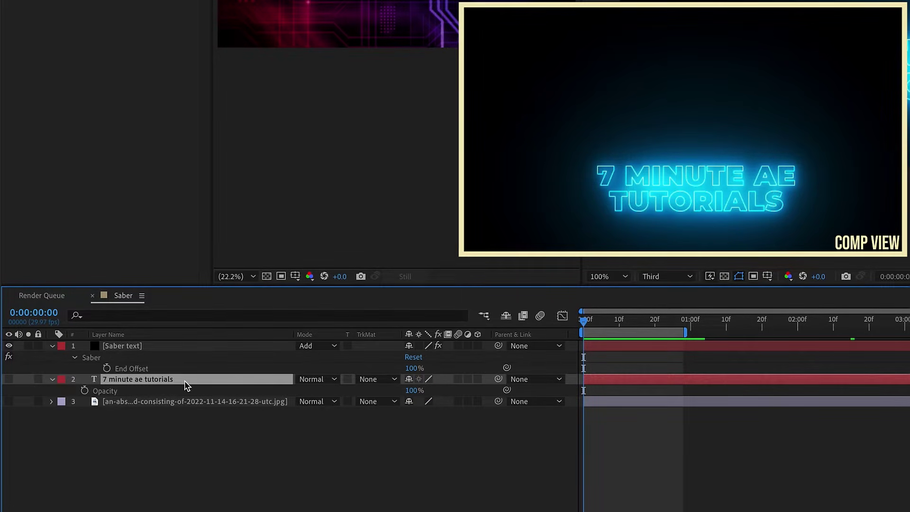
- Set the "7 minute ae tutorials" layer's vertical Position to 540
key(p)
click(434, 390)
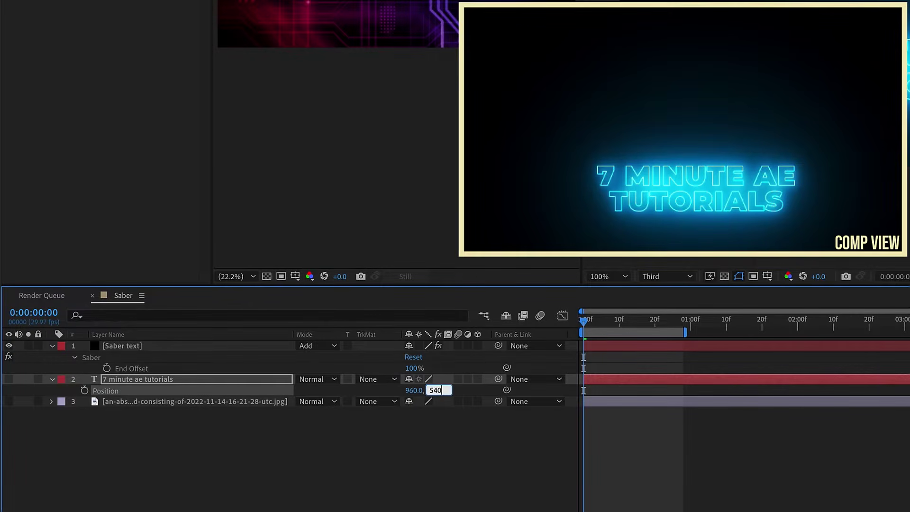
key(Return)
- Try scaling the "7 minute ae tutorials" layer to 250%, and undo it
key(s)
click(419, 390)
text(250)
key(Return)
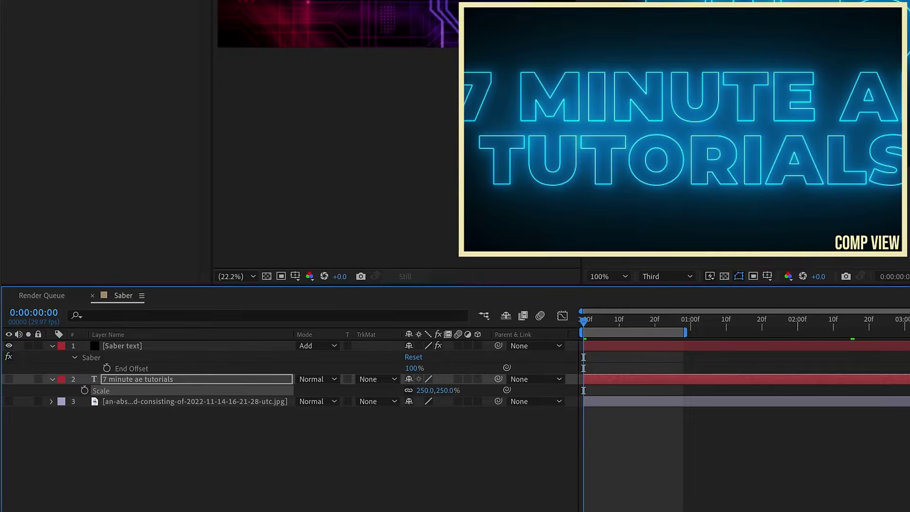
key(ctrl+z)
- Try rotating the "7 minute ae tutorials" layer by 90°, and undo it
key(r)
click(421, 391)
key(Return)
click(420, 392)
text(90)
key(Return)
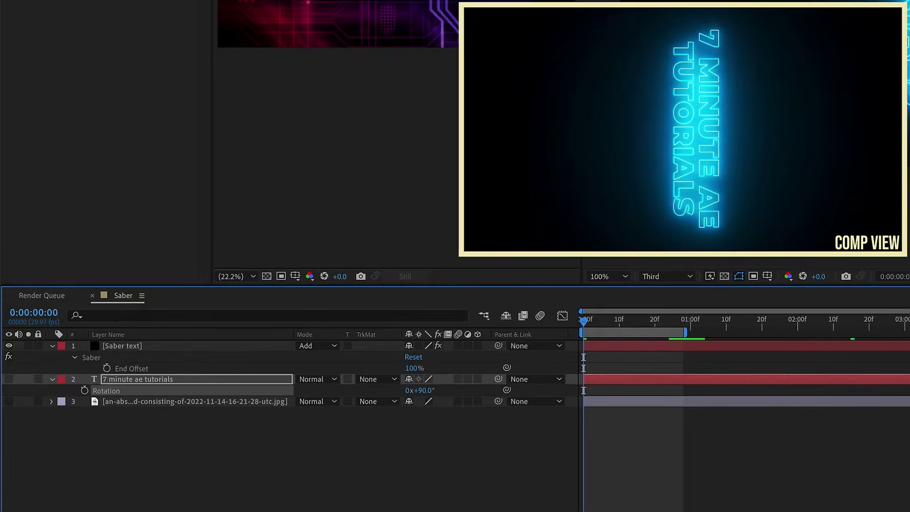
key(ctrl+z)
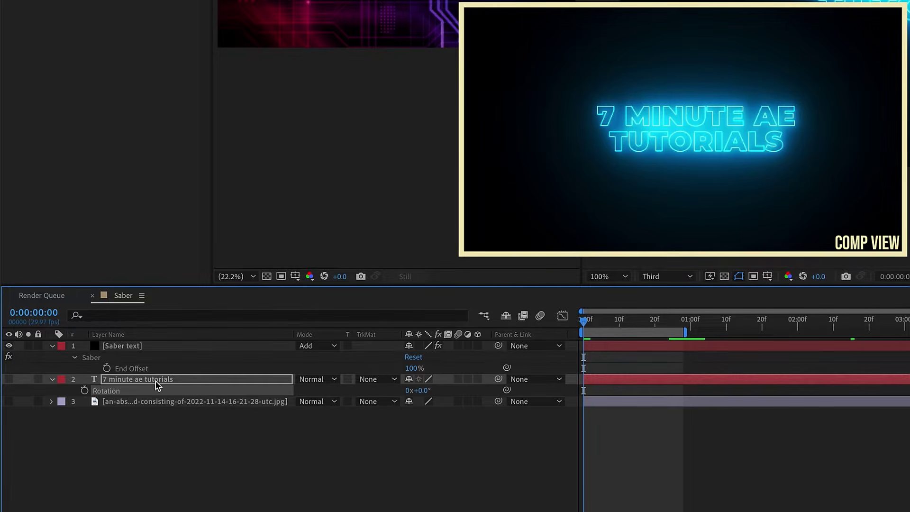
- Try a Position text animator with an offset of 0, -18 on the "7 minute ae tutorials" layer, and delete the animator
click(184, 378)
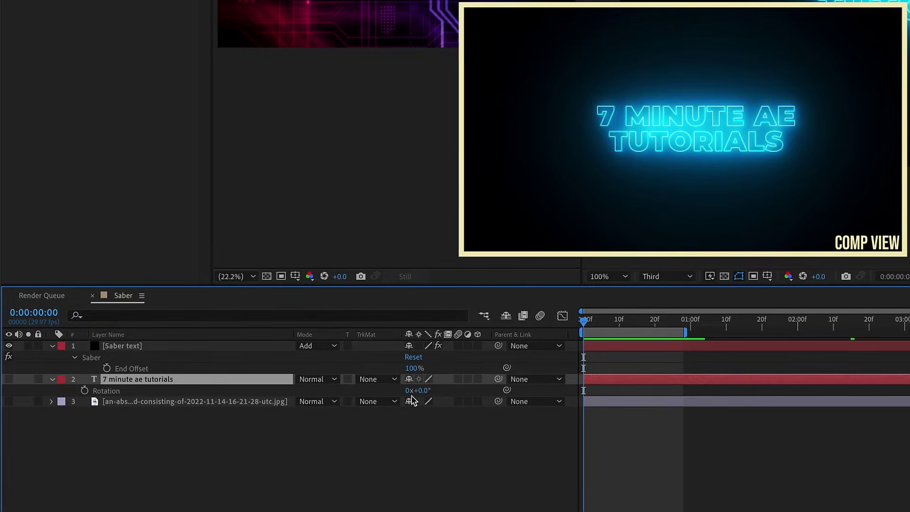
click(51, 380)
click(52, 380)
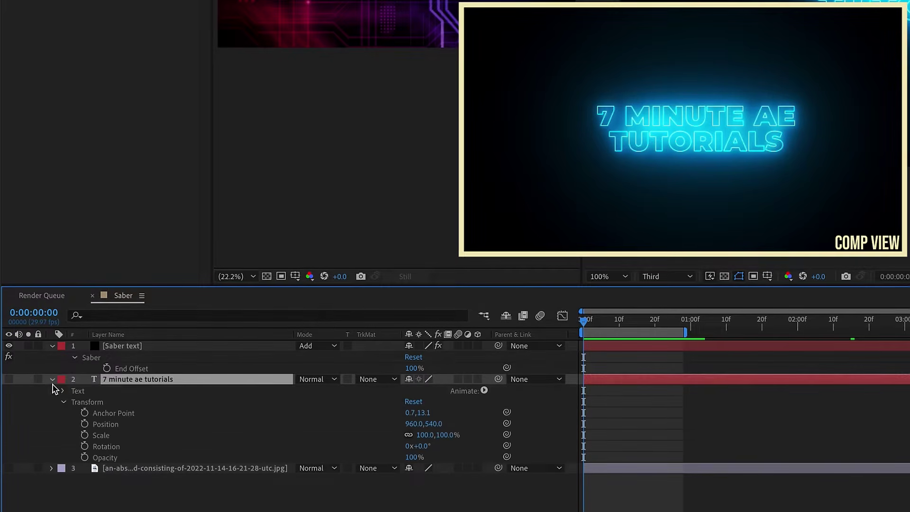
click(62, 391)
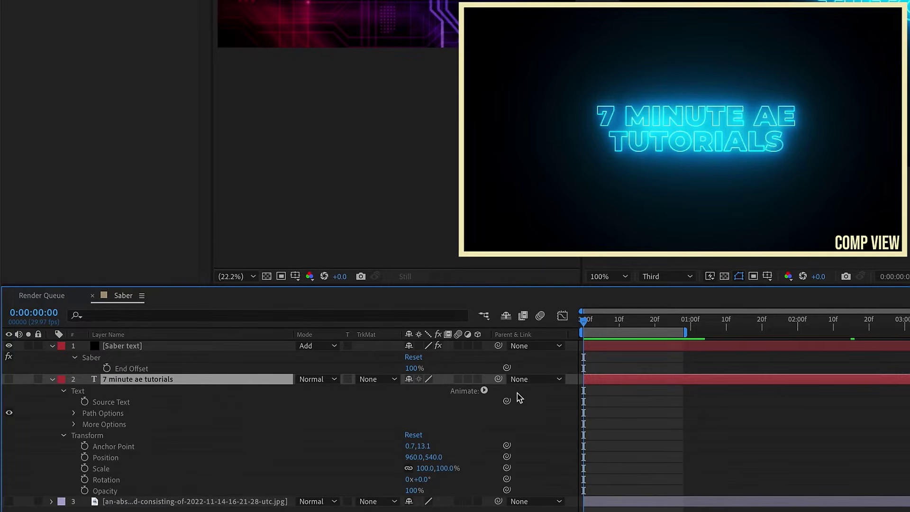
click(484, 391)
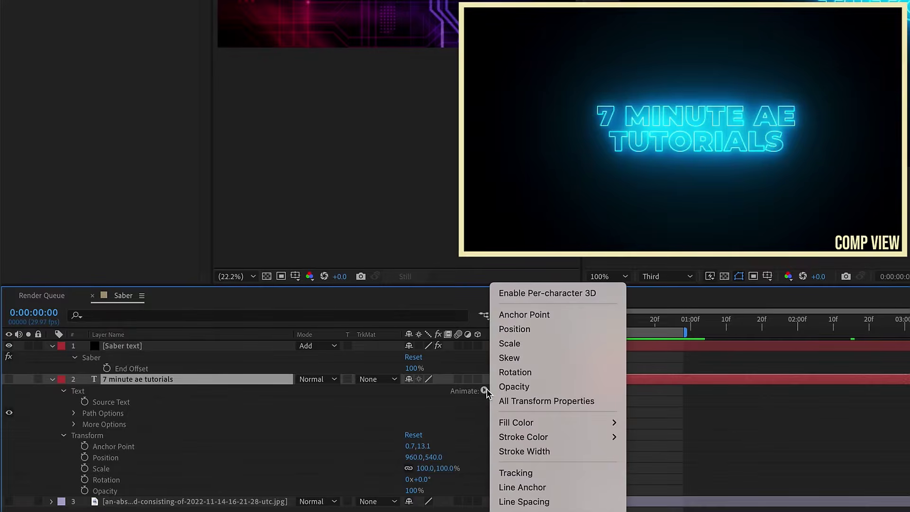
click(540, 336)
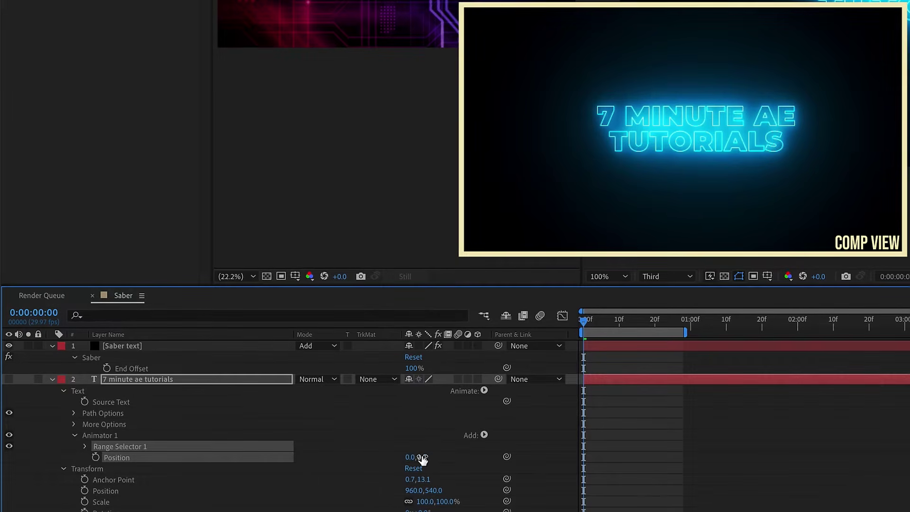
drag(423, 457, 443, 423)
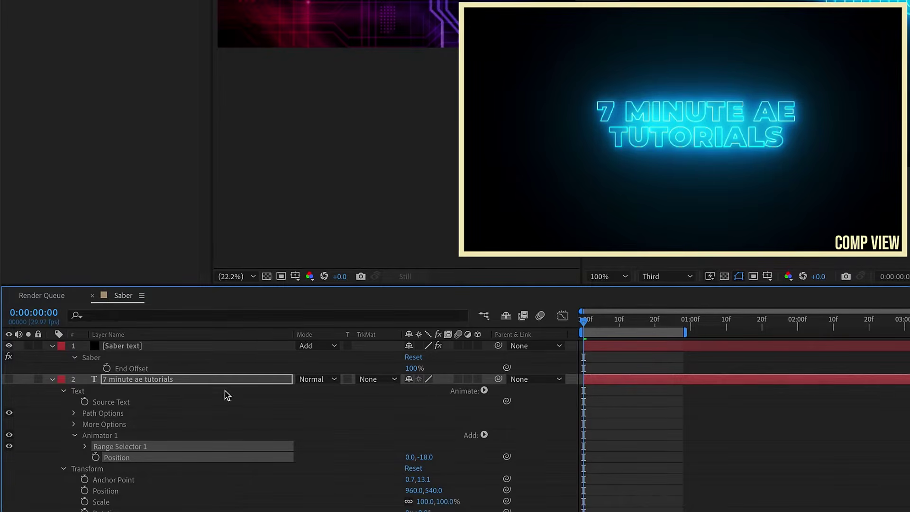
click(113, 436)
key(Delete)
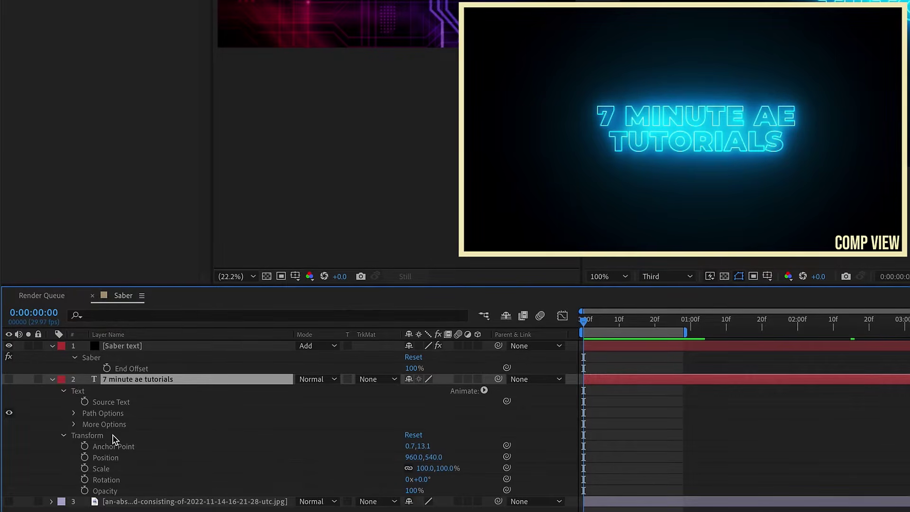
- Keyframe the "Saber text" layer's End Offset from 0% at 0:00:00:00 to 100% at 0:00:02:13
click(119, 346)
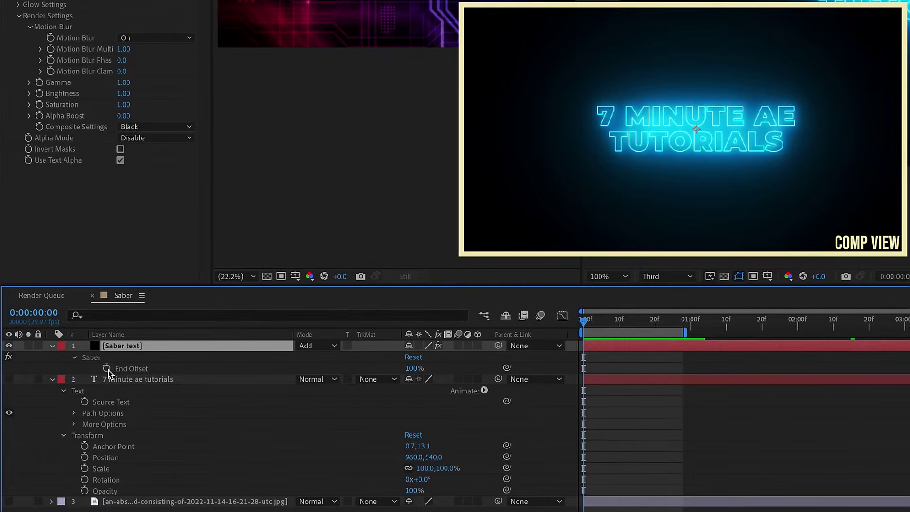
click(107, 370)
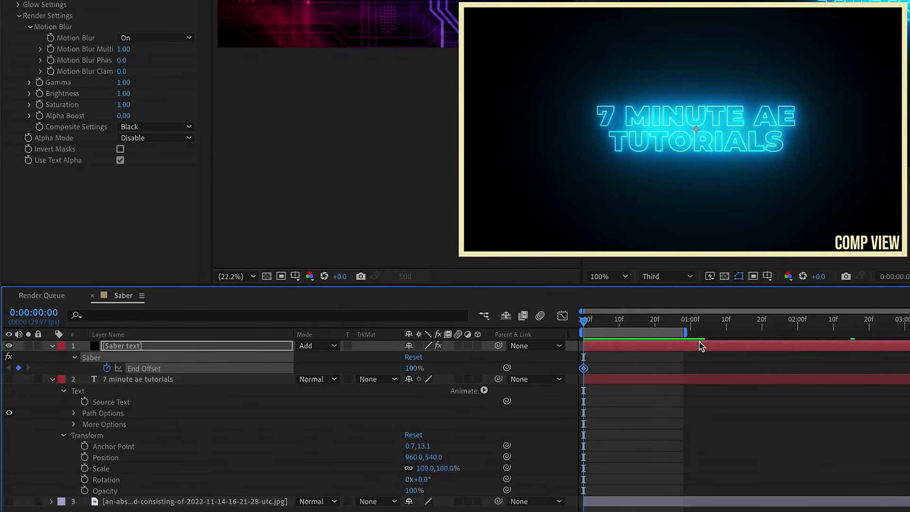
click(844, 327)
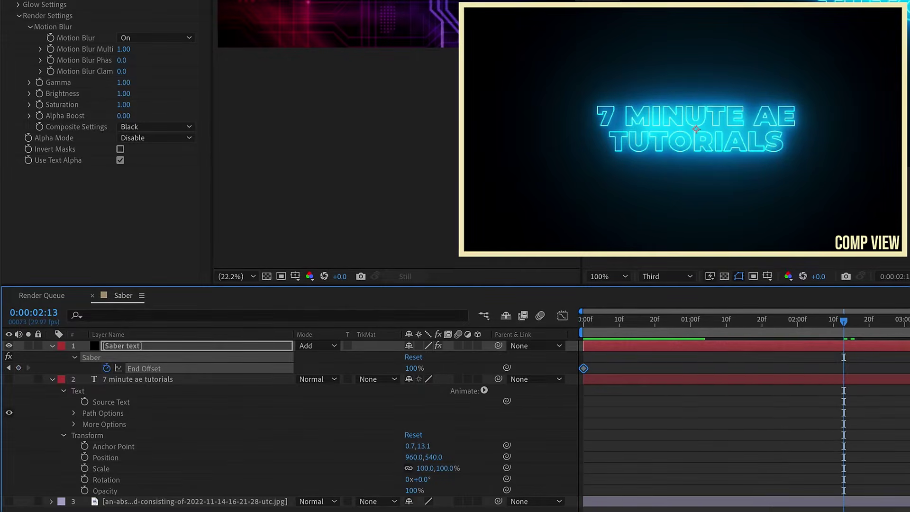
click(19, 369)
key(Home)
click(416, 368)
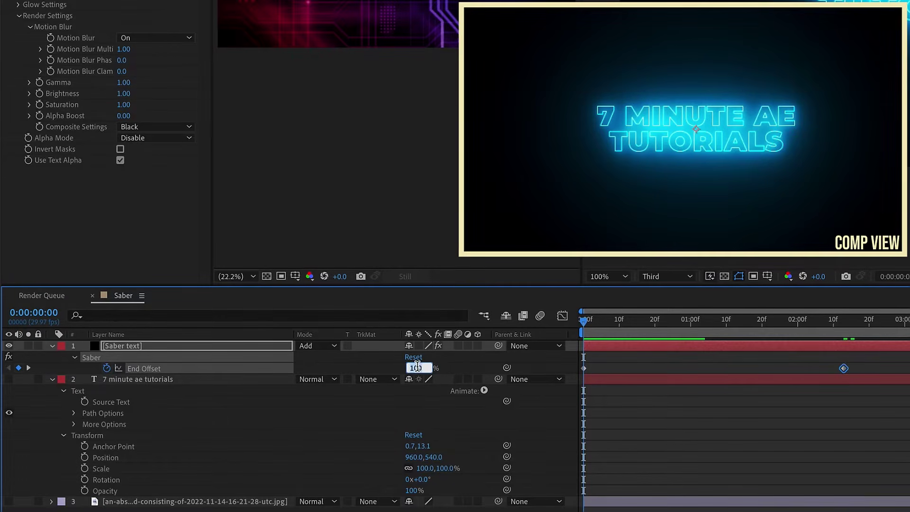
key(Return)
- Ease into the second End Offset keyframe, extend its incoming influence to about 87% in the speed graph, and preview the animation
right_click(844, 368)
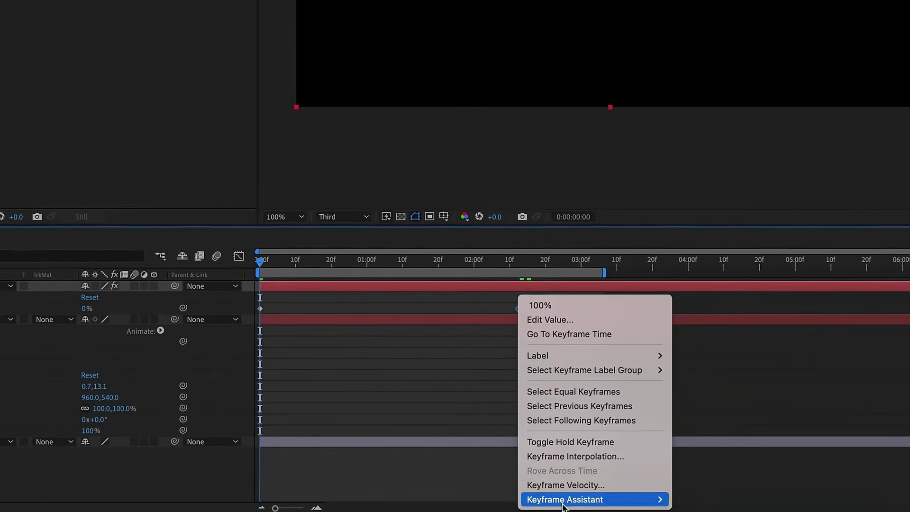
mouse_move(888, 511)
click(657, 405)
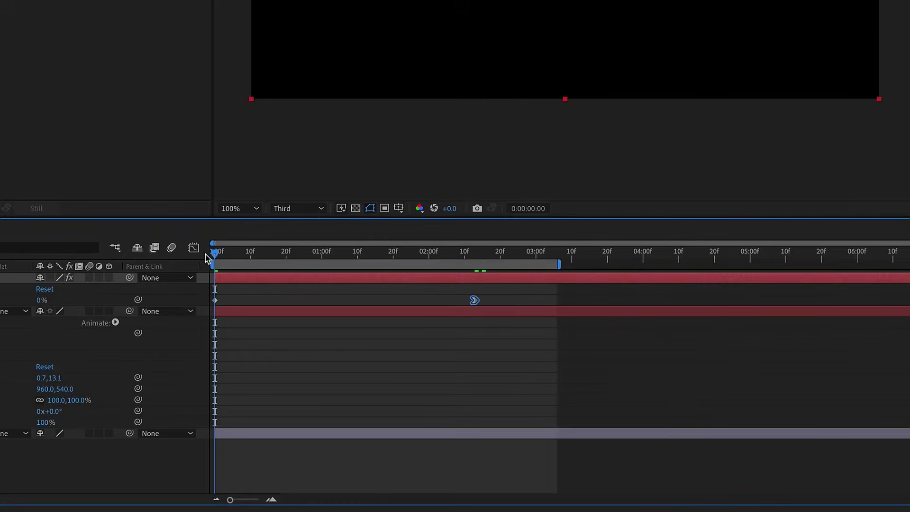
key(shift+F3)
drag(431, 460, 362, 462)
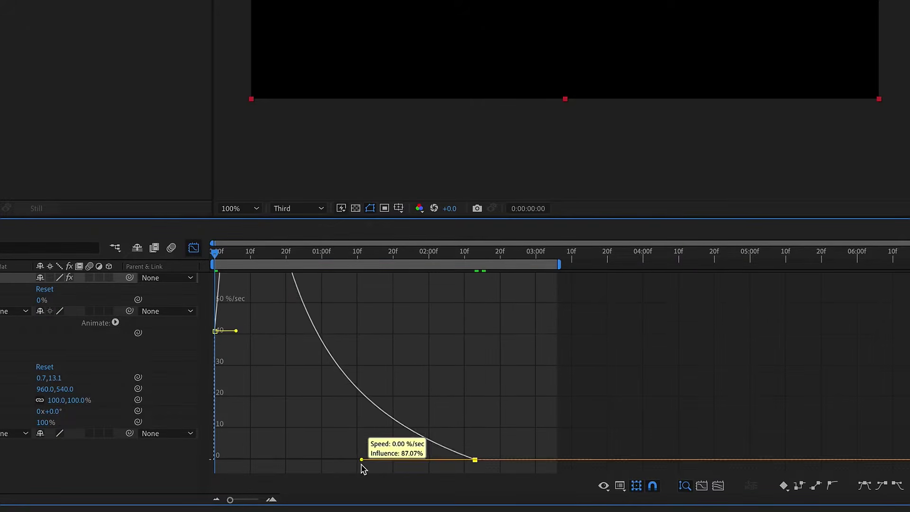
click(194, 247)
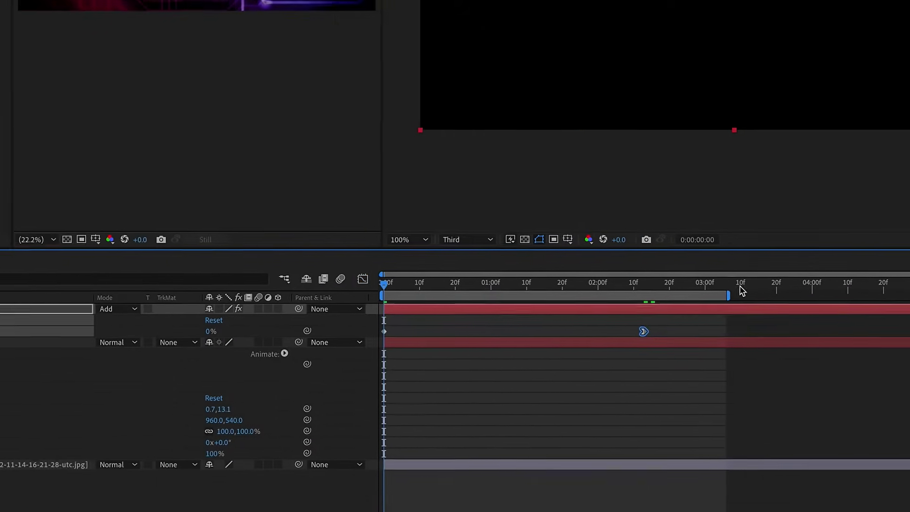
key(space)
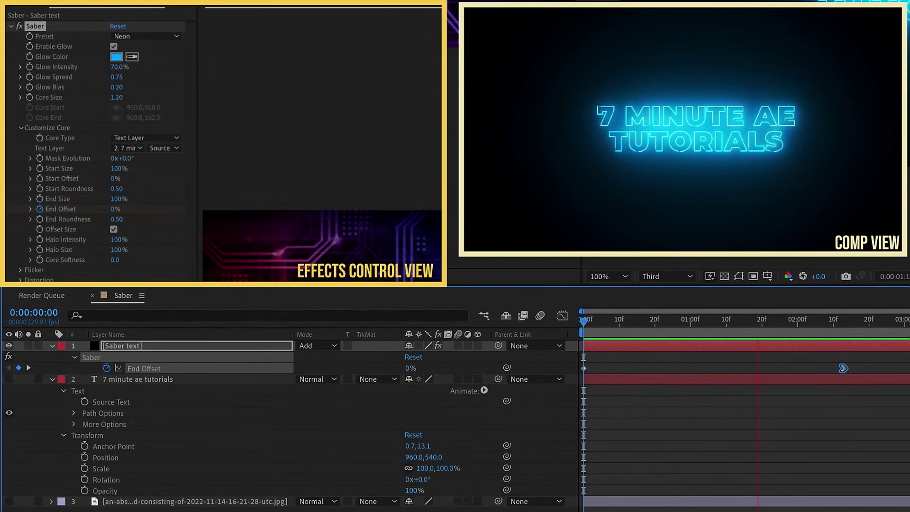
key(space)
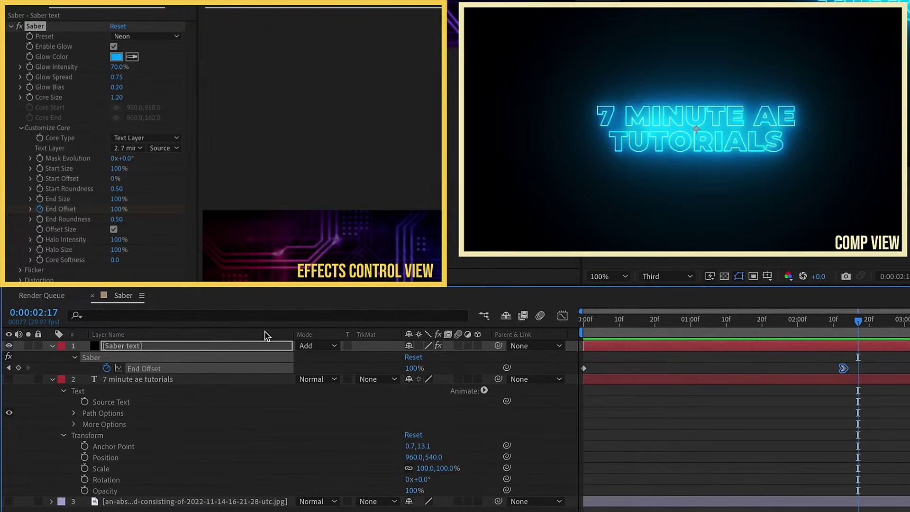
- Check the Core Type options of the "Saber text" layer's Saber effect and collapse the "7 minute ae tutorials" layer's properties
click(252, 347)
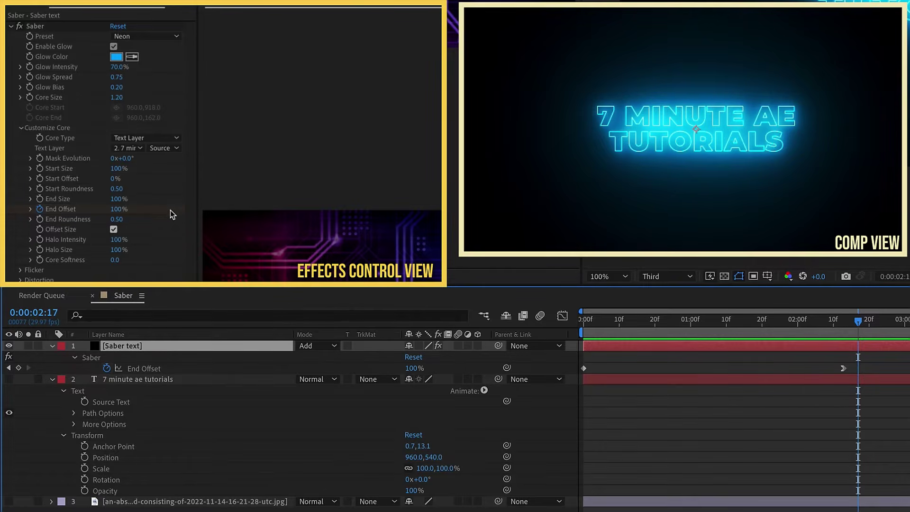
click(160, 138)
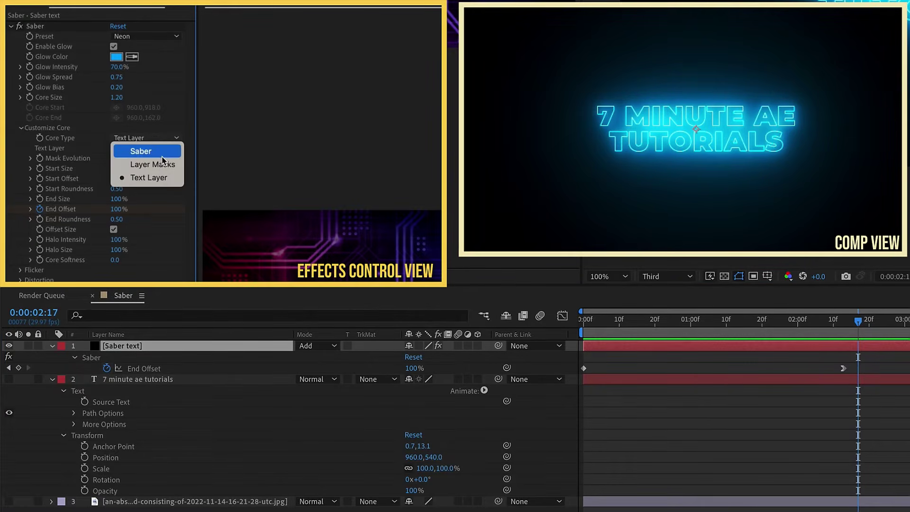
click(173, 343)
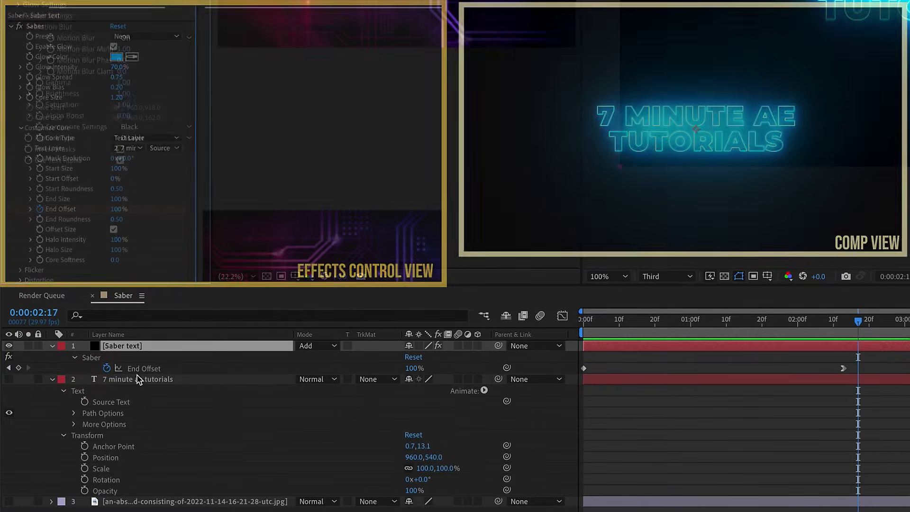
click(134, 380)
click(52, 380)
- Create a solid named "Saber mask" above the "Saber text" layer and draw a wide rectangular mask around its centre
click(200, 346)
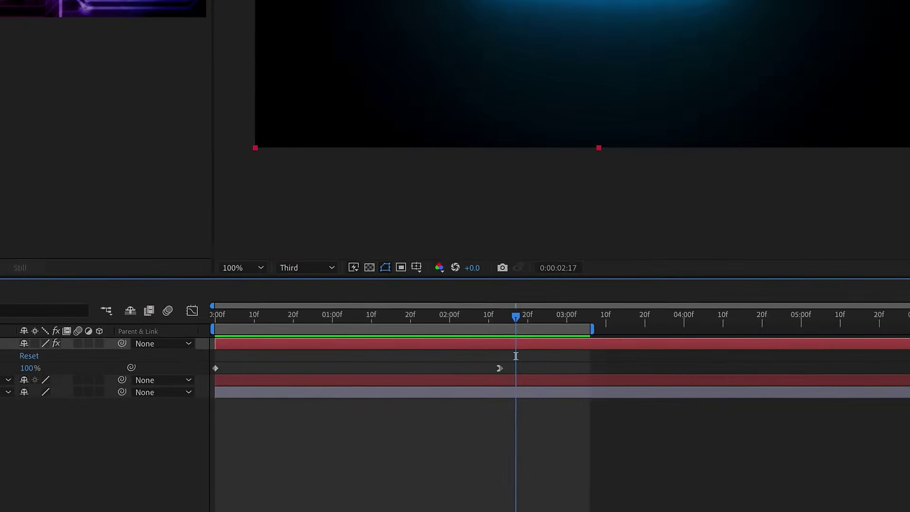
key(super+y)
text(Saber mask)
key(Return)
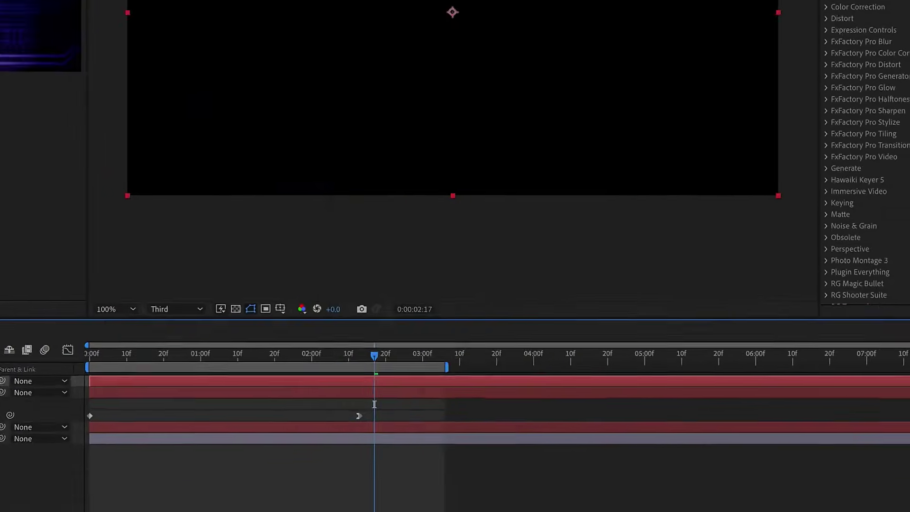
click(109, 53)
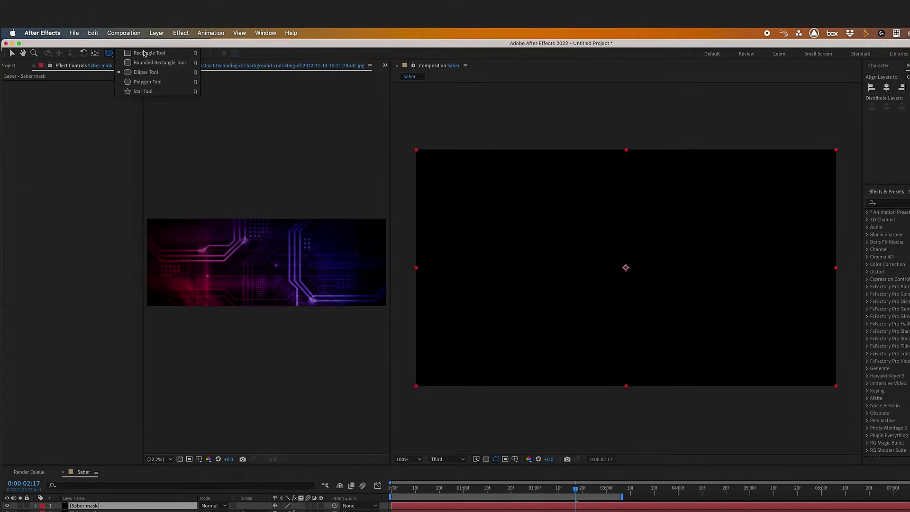
click(145, 53)
drag(519, 234, 737, 299)
- Apply the Saber effect to the "Saber mask" layer and set its Core Type to Layer Masks
click(184, 35)
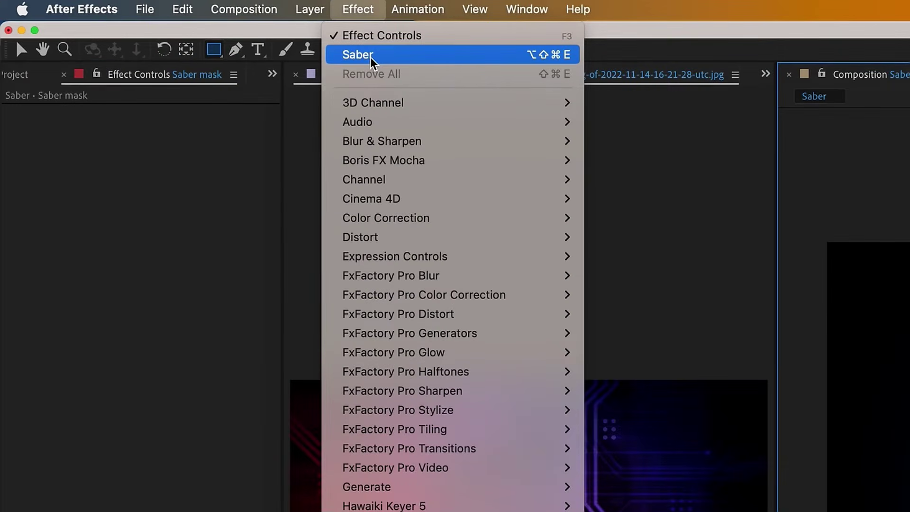
click(376, 56)
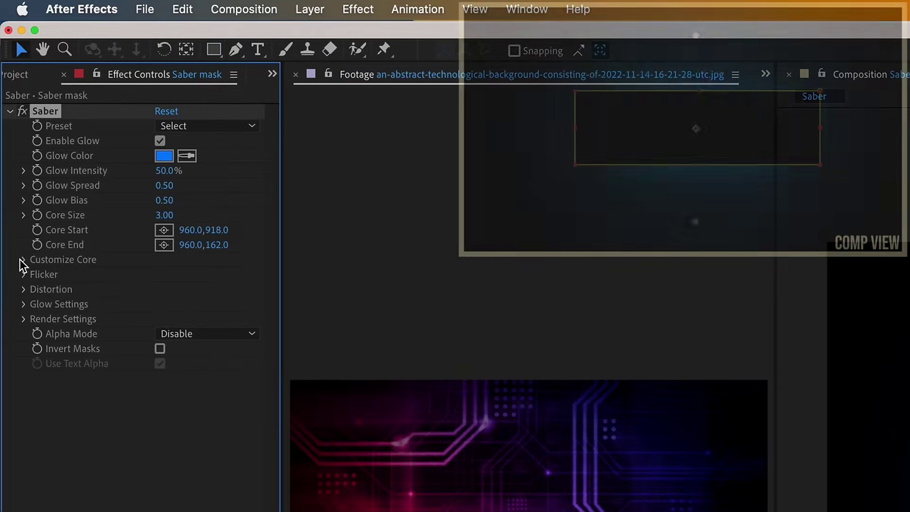
click(25, 260)
click(195, 274)
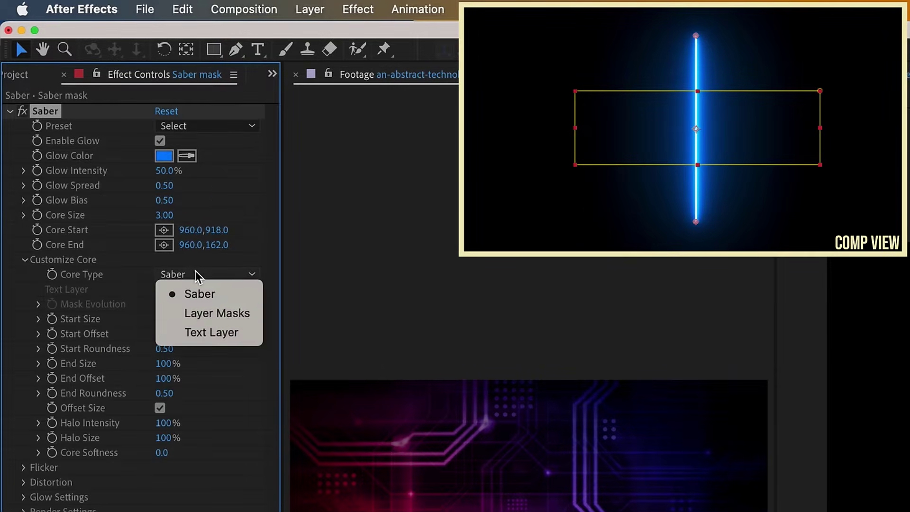
click(209, 316)
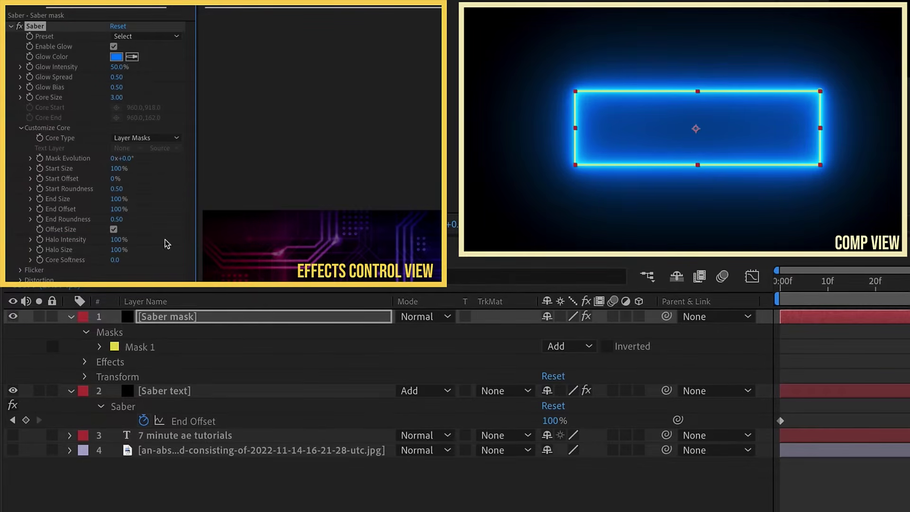
- Compare the "Saber text" layer's core settings and set the "Saber mask" layer's blending mode to Add
click(192, 394)
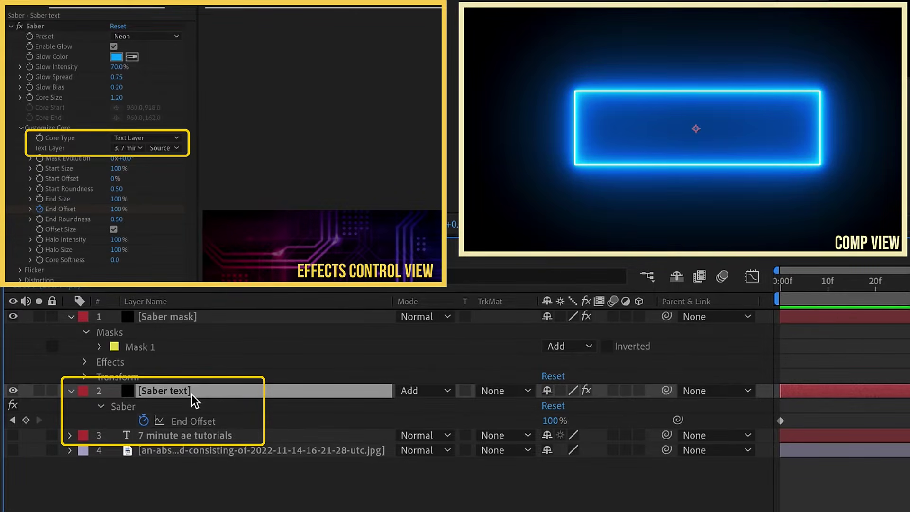
click(163, 318)
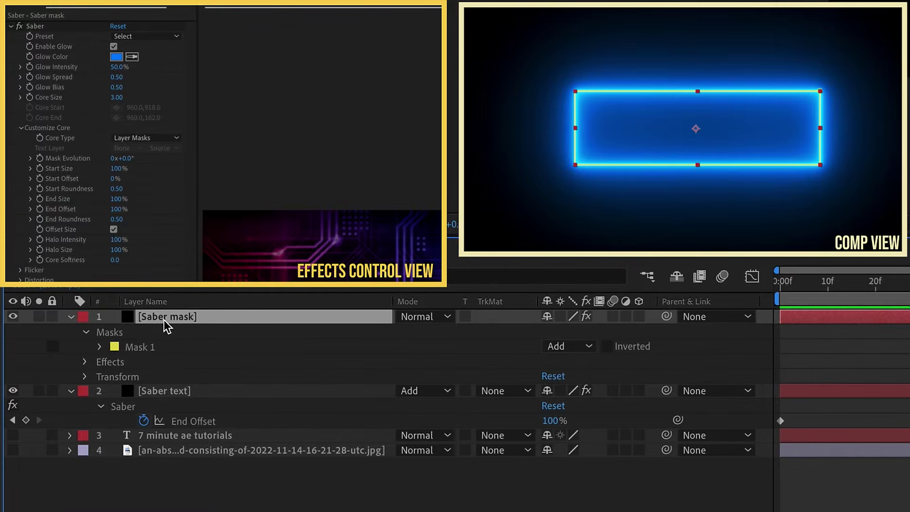
click(425, 317)
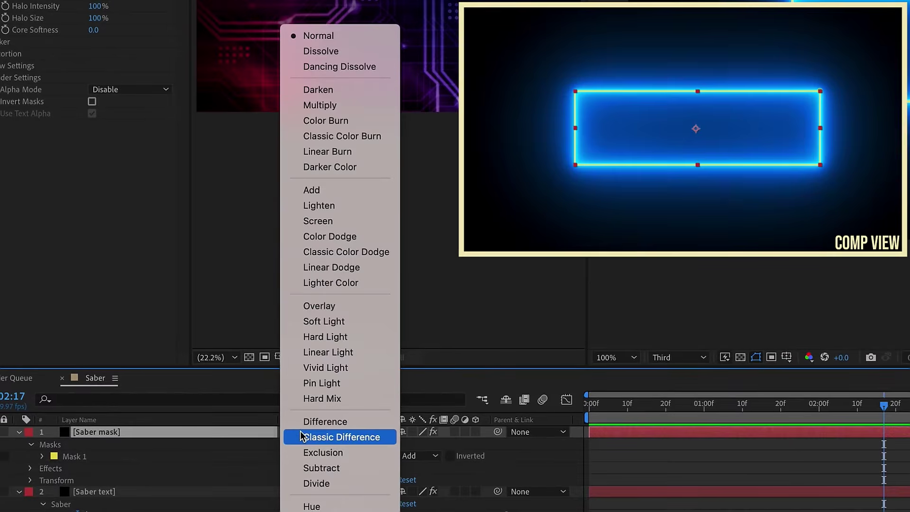
click(355, 191)
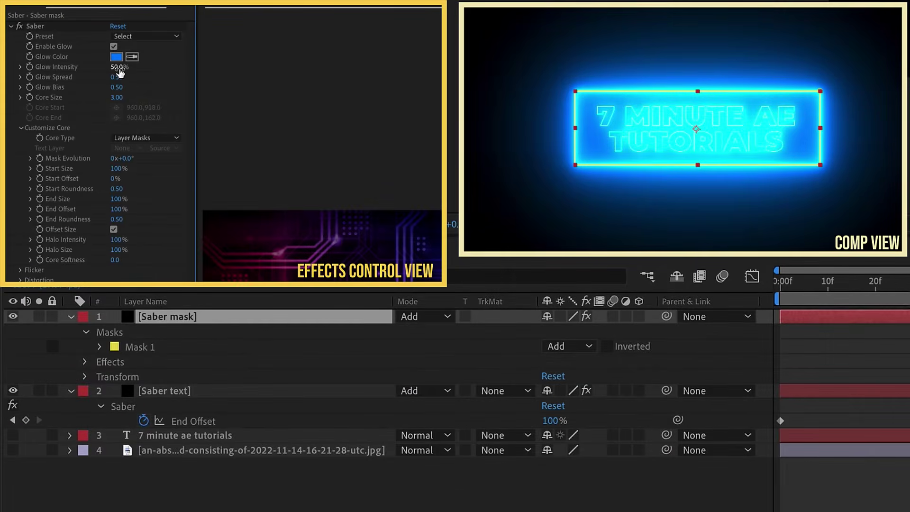
- Set the "Saber mask" layer's Glow Intensity to 70%, Glow Bias to 0.25 and Core Size to 2.00, and collapse its properties
click(117, 66)
text(70)
key(Return)
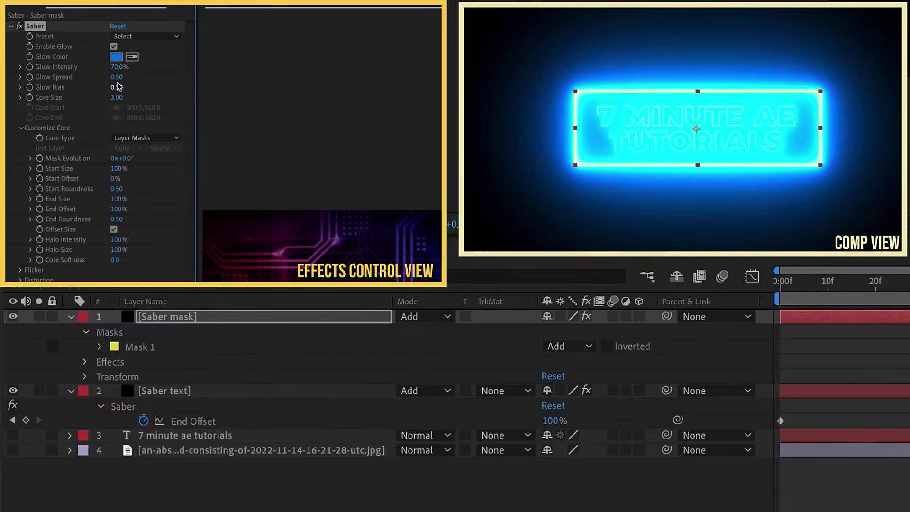
click(116, 88)
text(.25)
key(Return)
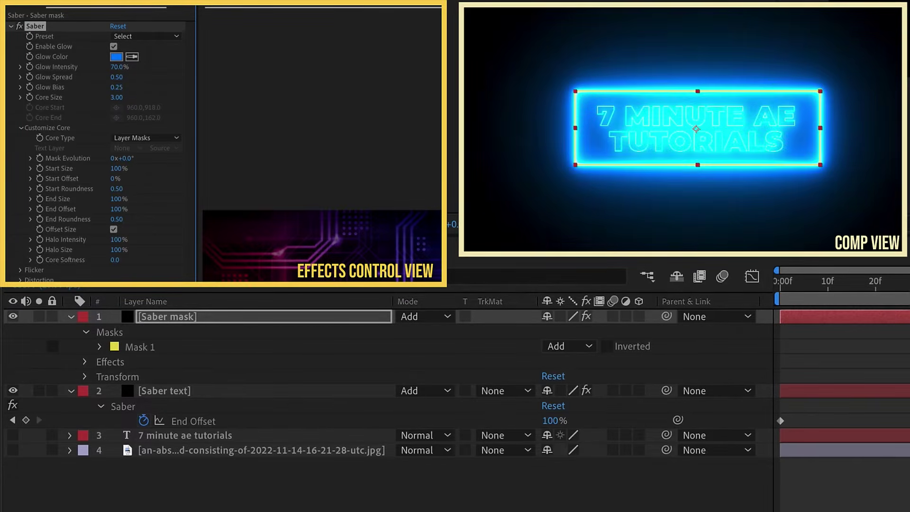
click(116, 97)
key(Return)
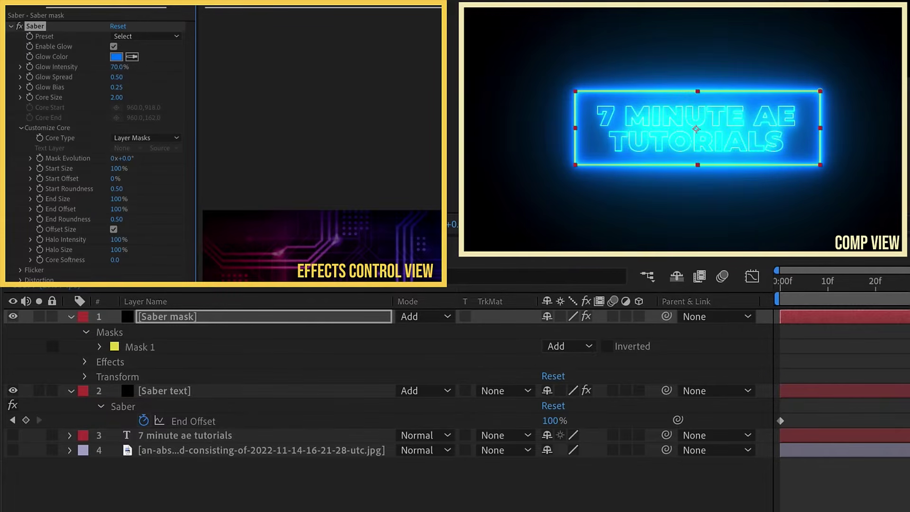
click(69, 317)
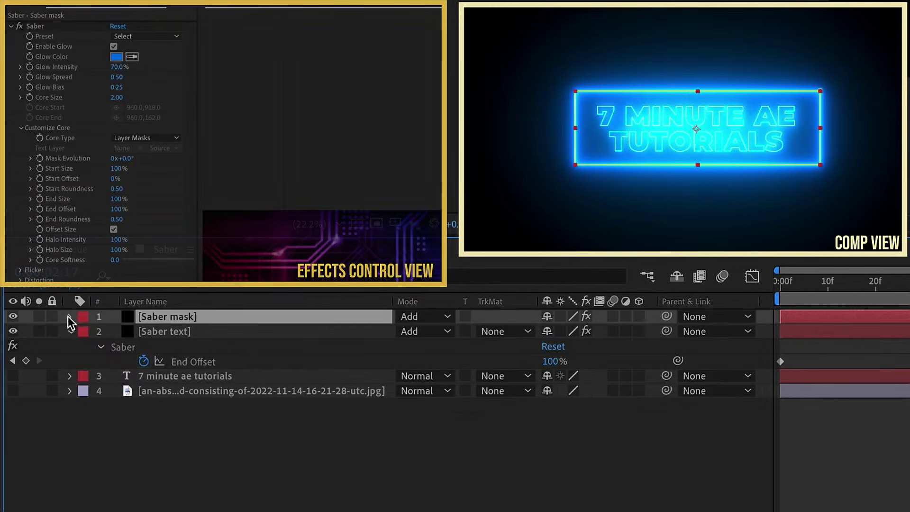
click(185, 391)
click(13, 391)
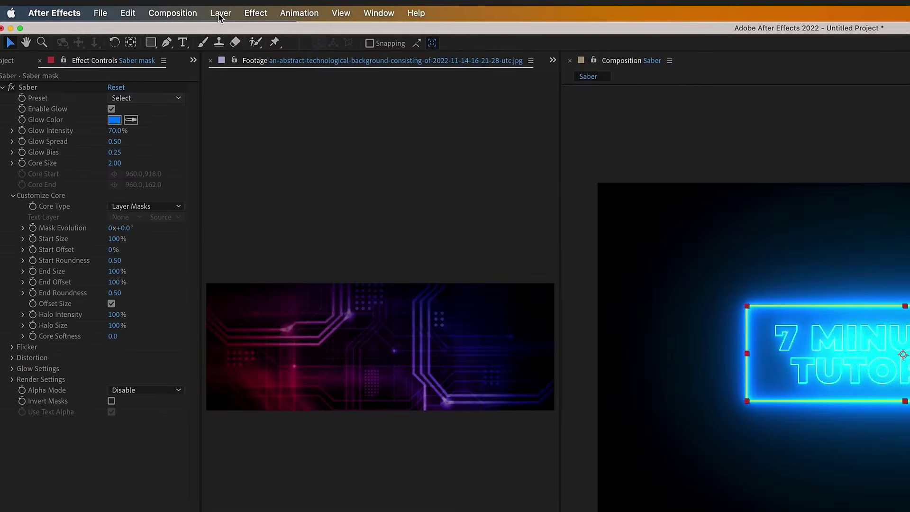
- Create a black 1920 x 1080 px solid named "Saber"
click(220, 12)
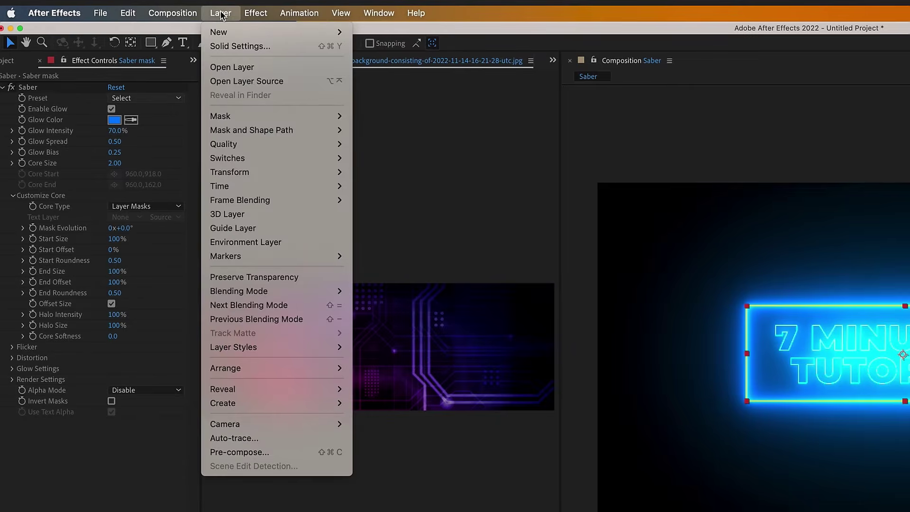
mouse_move(327, 32)
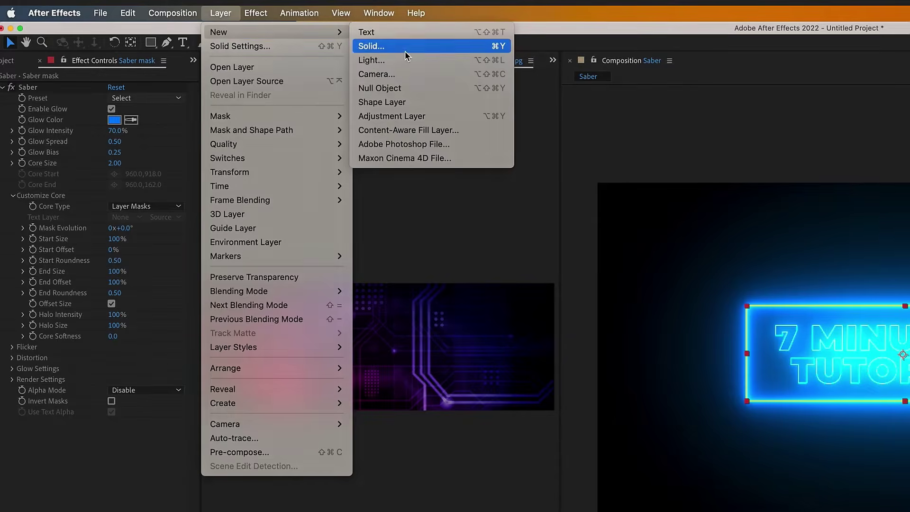
click(406, 47)
text(Saber)
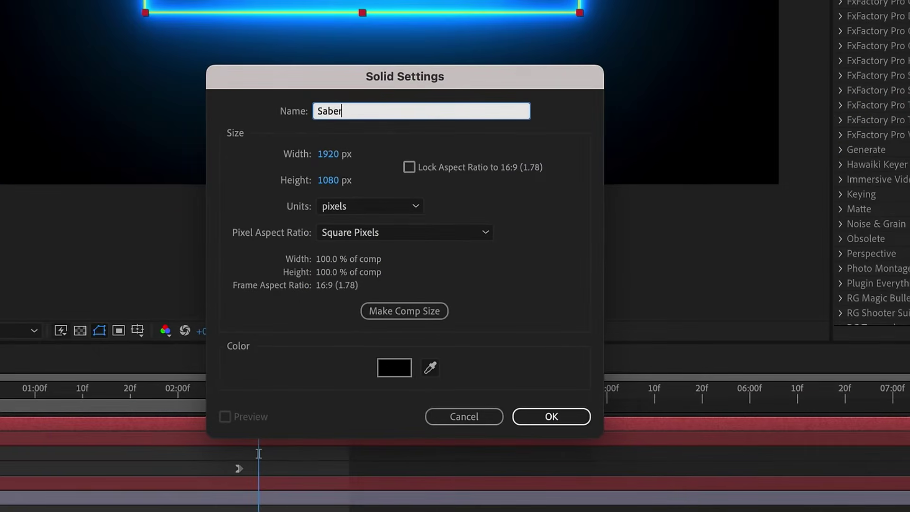
click(564, 416)
- Apply the Saber effect to the "Saber" solid, expand its Customize Core settings and set the layer's blending mode to Add
click(347, 16)
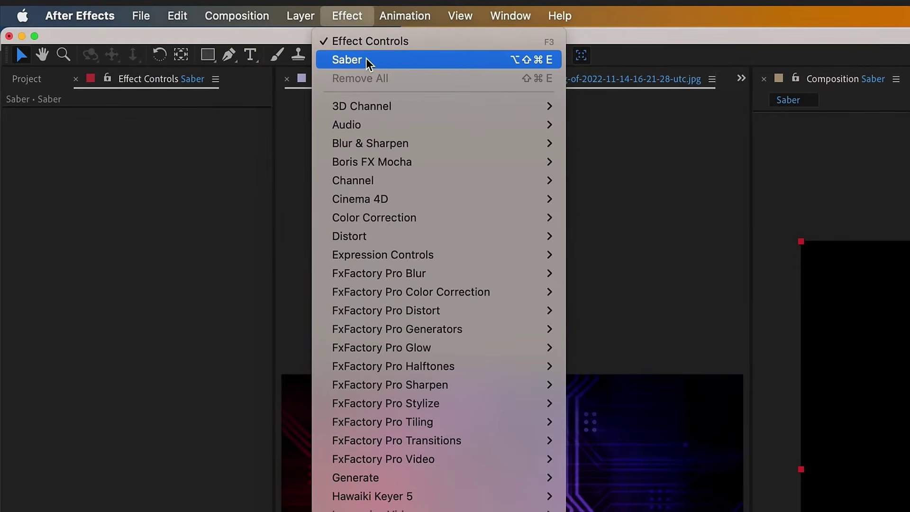
click(366, 58)
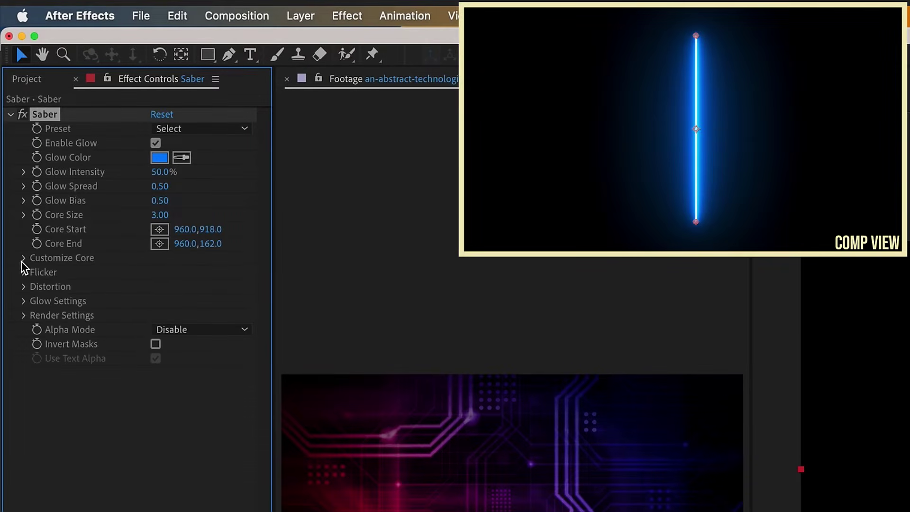
click(24, 258)
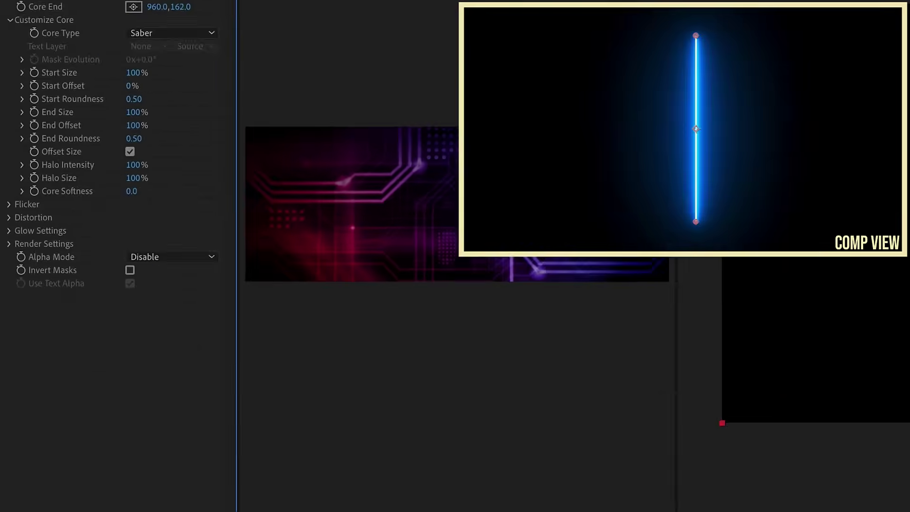
click(335, 452)
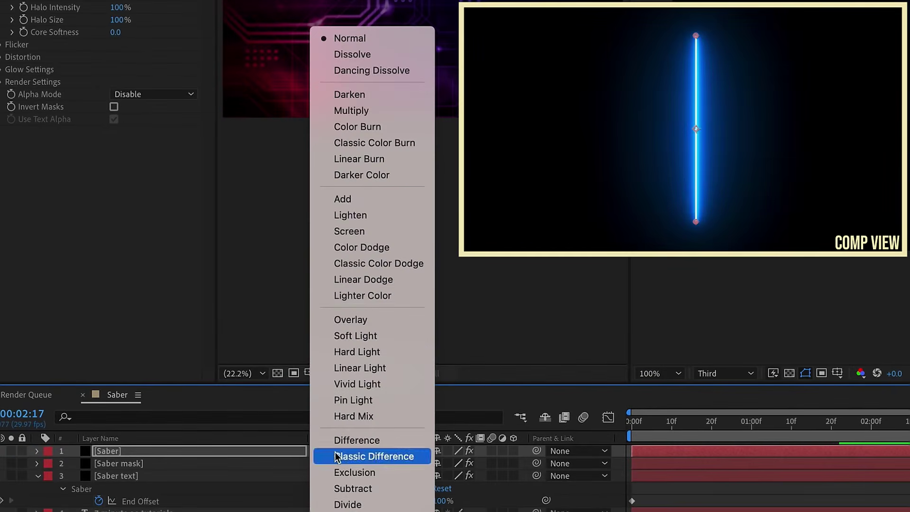
click(368, 200)
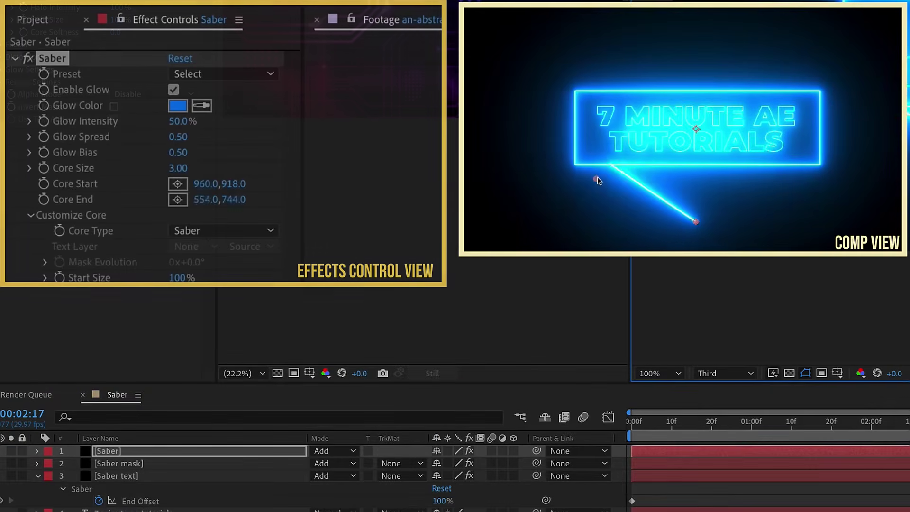
- Reposition the saber's endpoints to form a horizontal line beneath the frame, from about 1444, 804 to 480, 804
drag(596, 179, 580, 191)
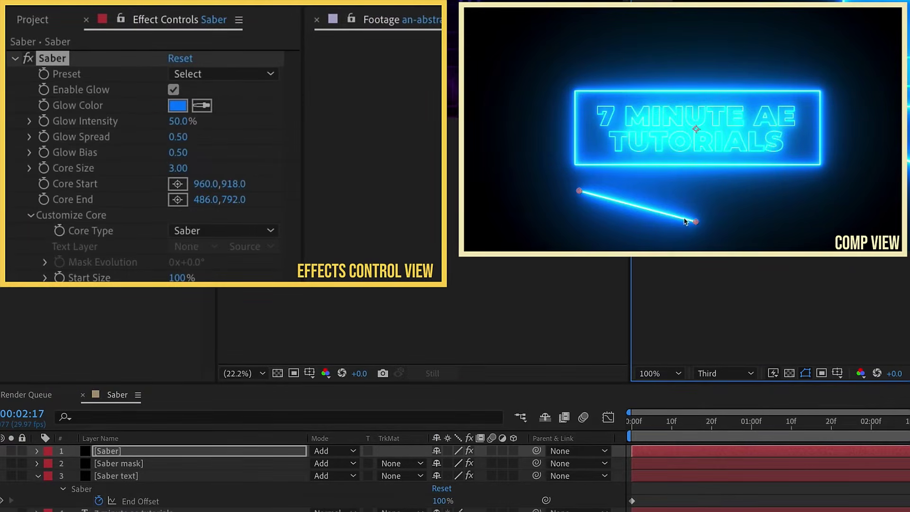
drag(697, 226, 815, 194)
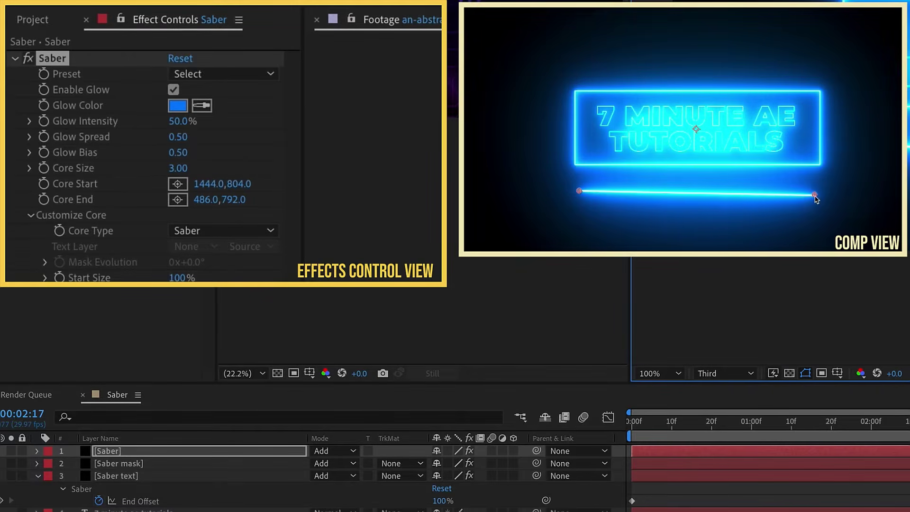
drag(578, 193, 576, 194)
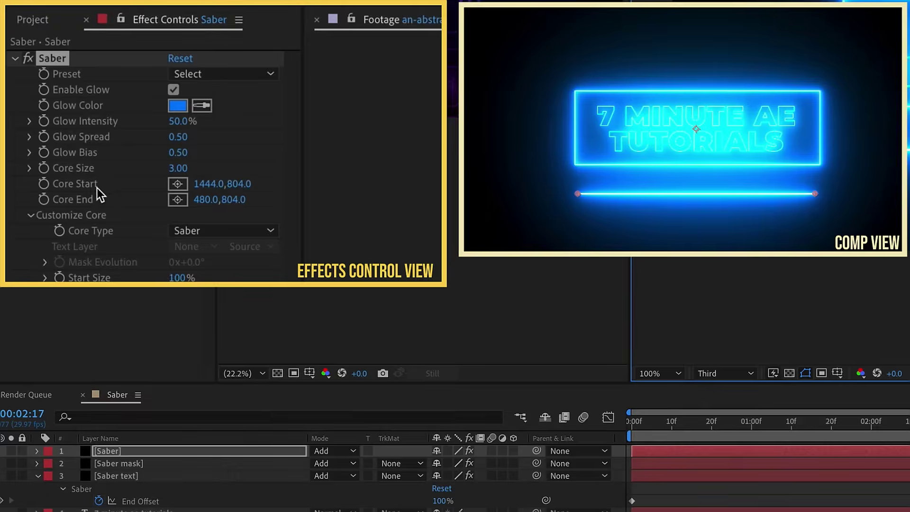
- Check the Core Start and Core End coordinates and set the Core Start X value to 1920-480 to centre the line
click(240, 188)
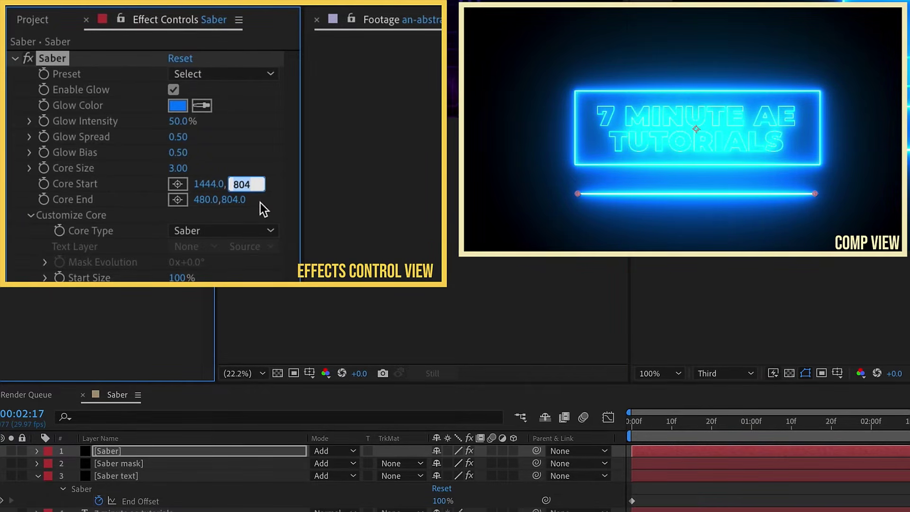
key(Return)
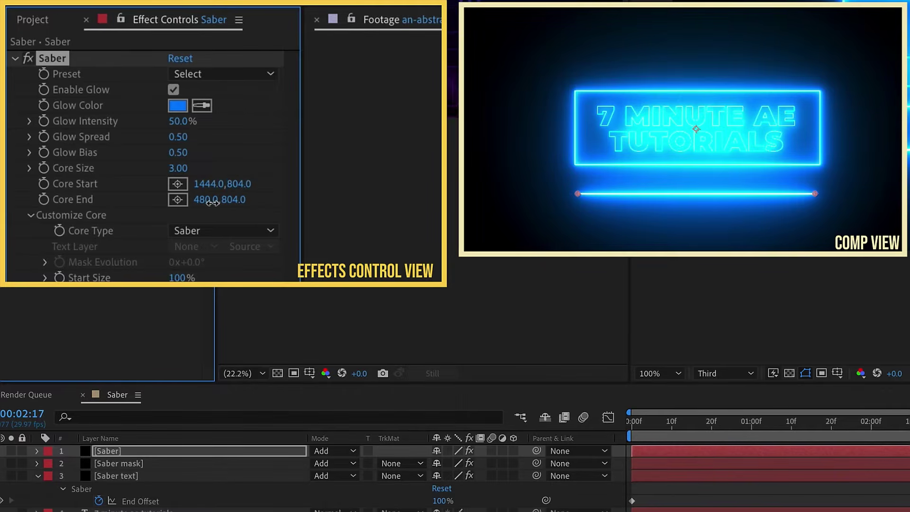
click(212, 202)
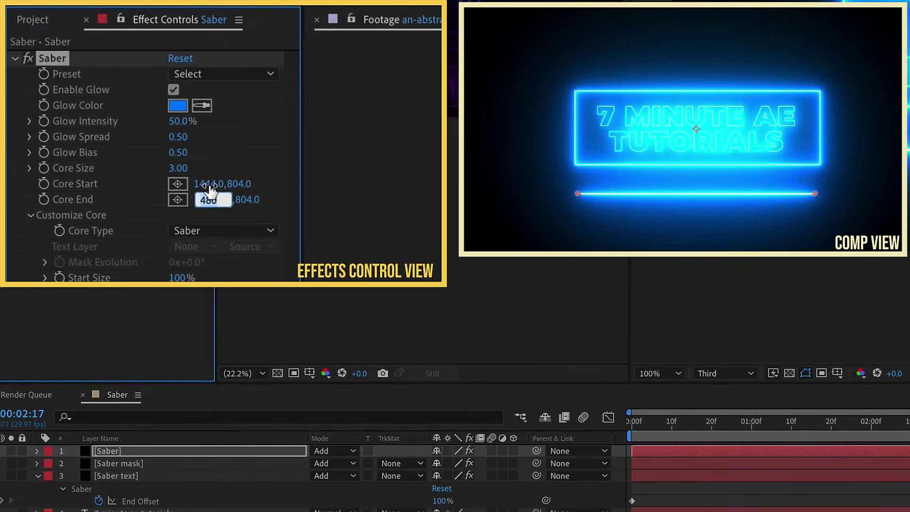
click(210, 186)
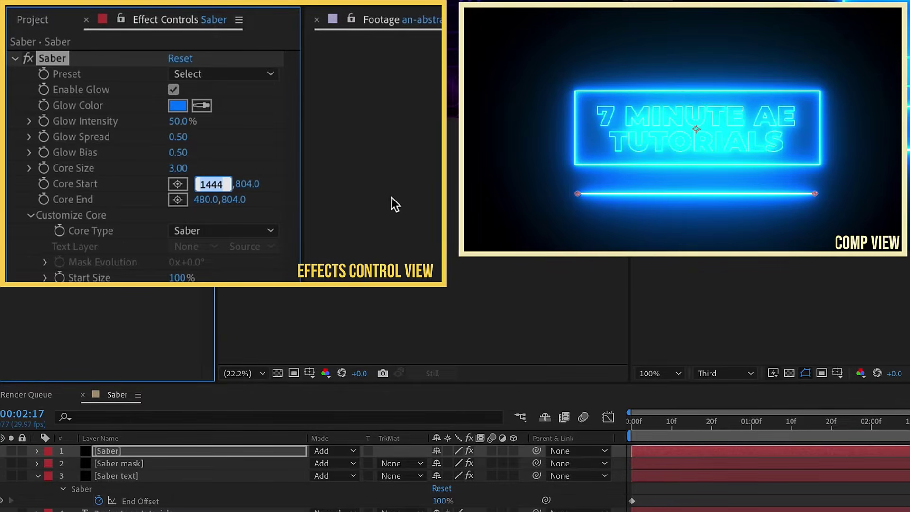
text(1920-480)
key(Return)
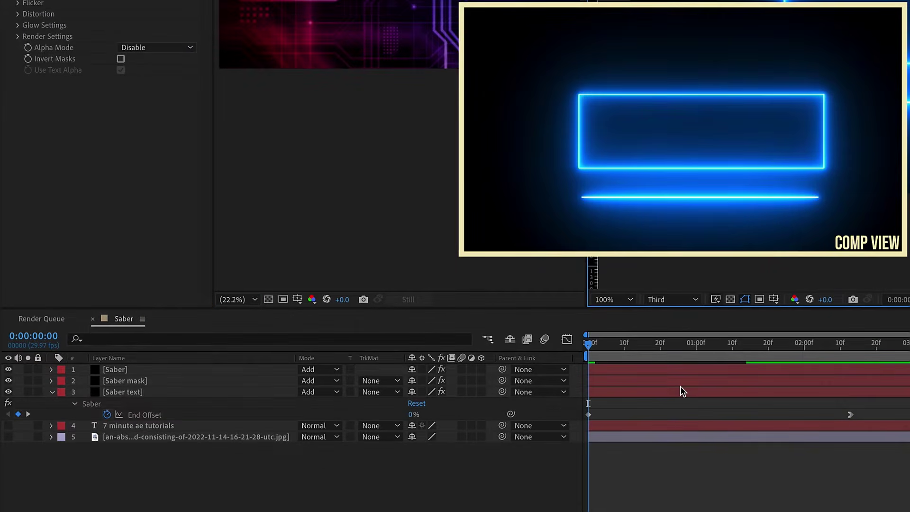
- Copy the "Saber text" layer's End Offset keyframes to the "Saber" and "Saber mask" layers at 0:00:00:00 and preview the animation
click(682, 391)
key(space)
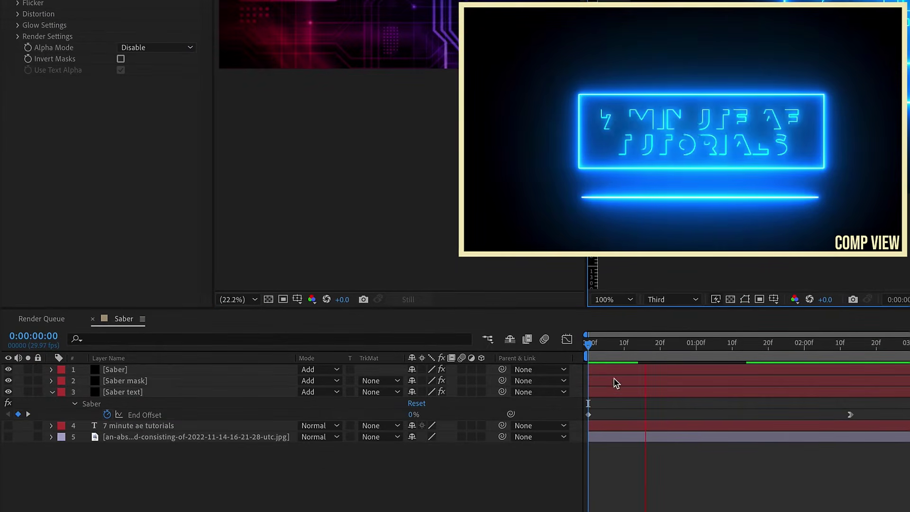
click(161, 415)
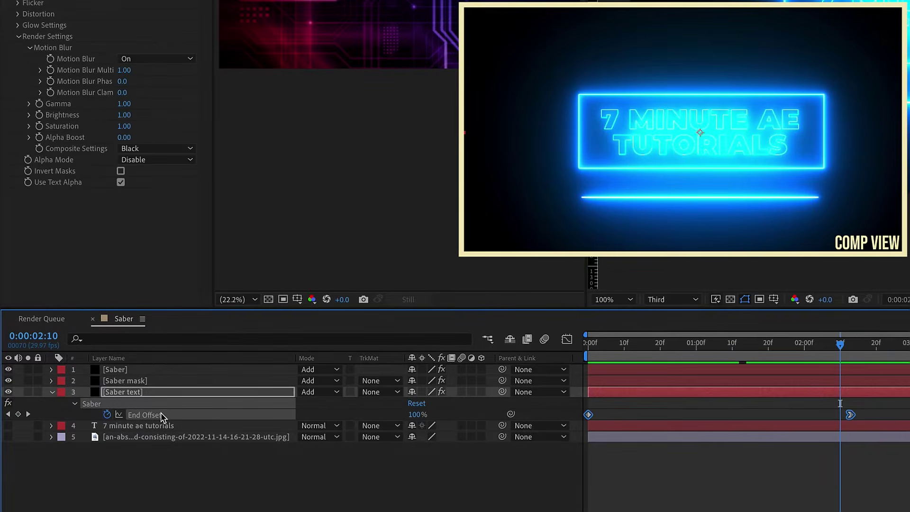
click(121, 370)
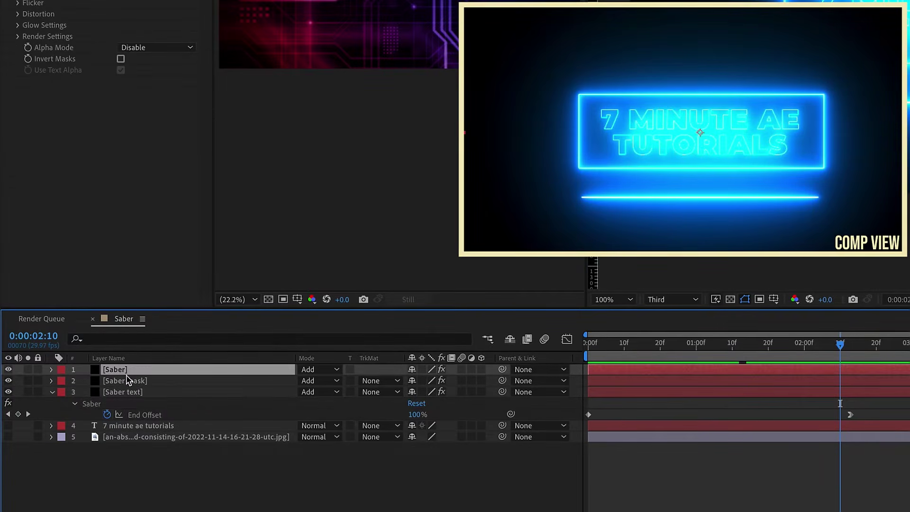
ctrl+click(128, 381)
click(585, 345)
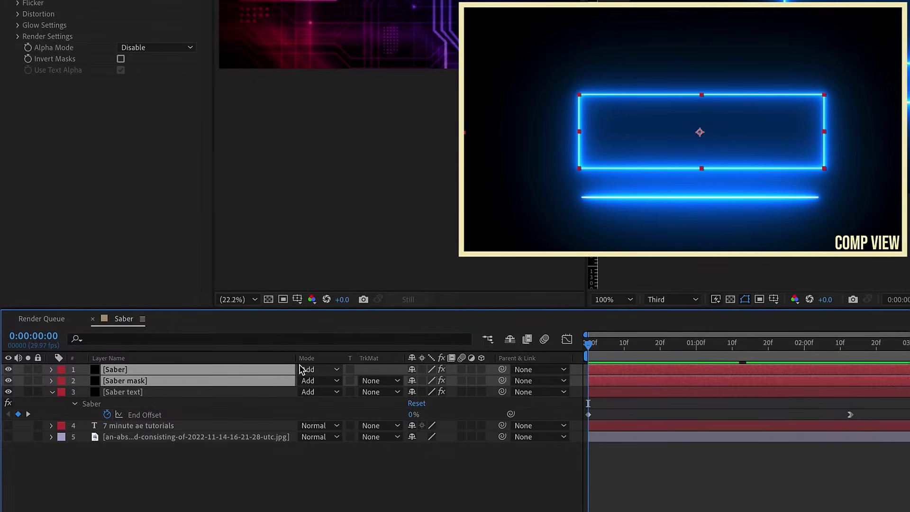
key(space)
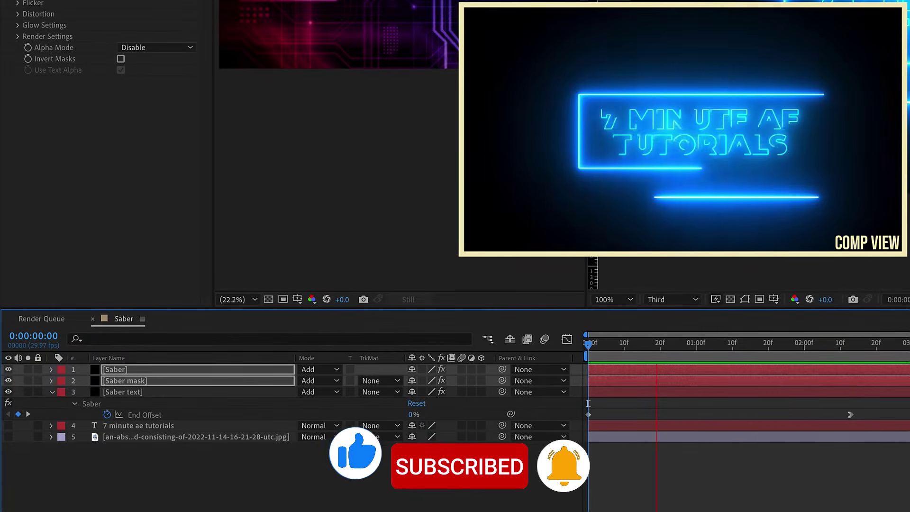
key(space)
- Make the abstract background image layer visible behind the glowing title and preview the composition
click(142, 438)
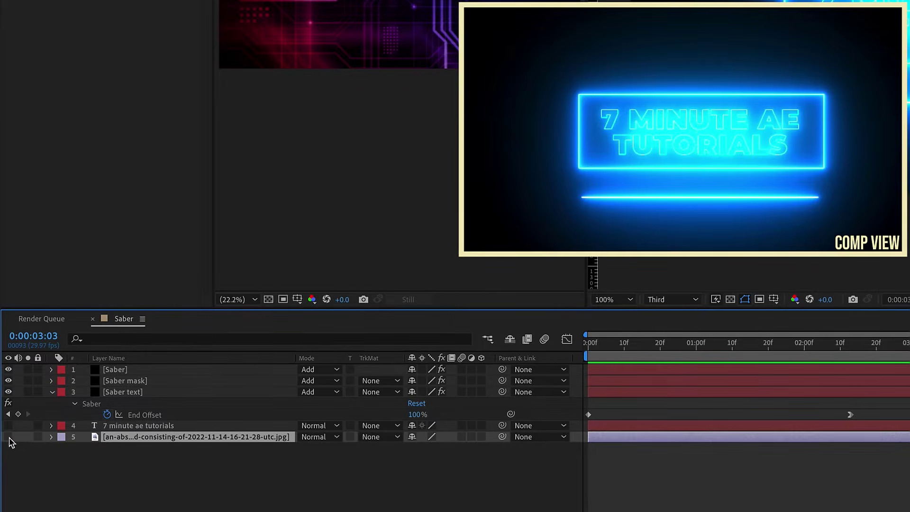
click(9, 437)
key(space)
- At 0:00:02:13, set the "Saber" layer's Flicker Intensity to 15%, solo the layer and preview it
click(850, 349)
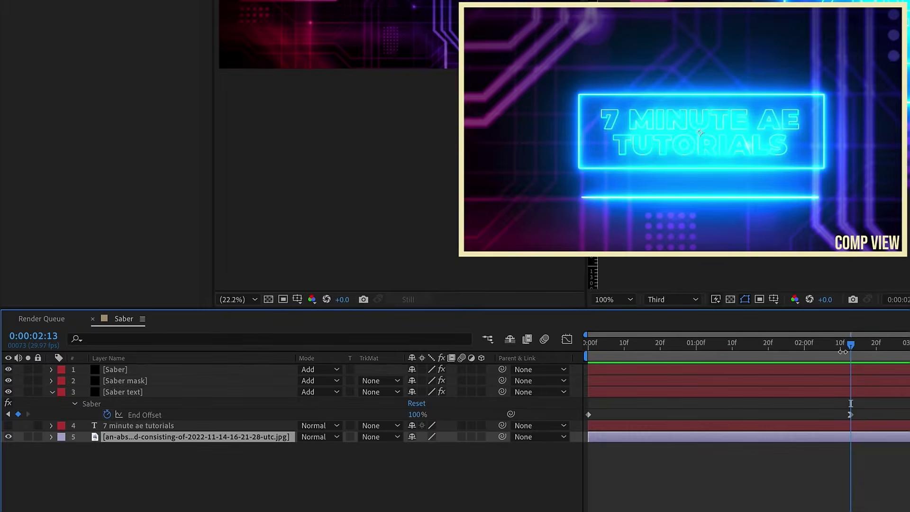
click(270, 370)
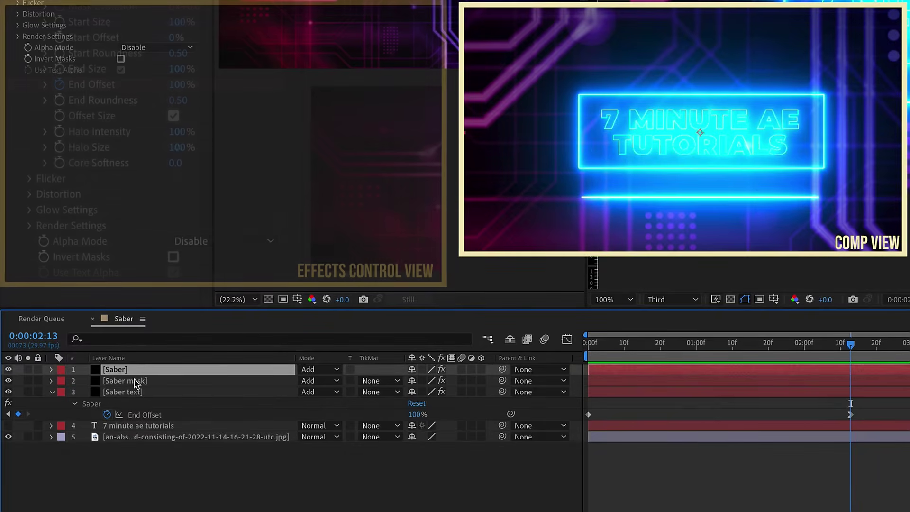
click(29, 178)
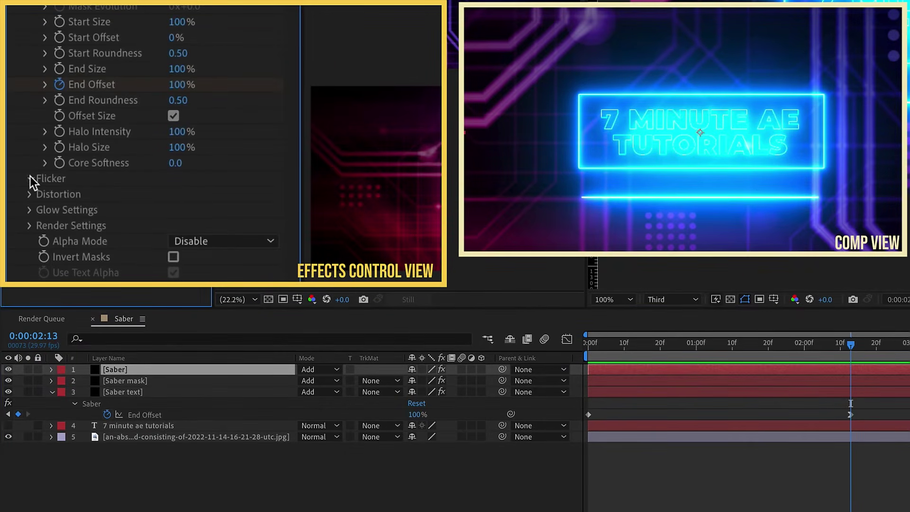
click(175, 195)
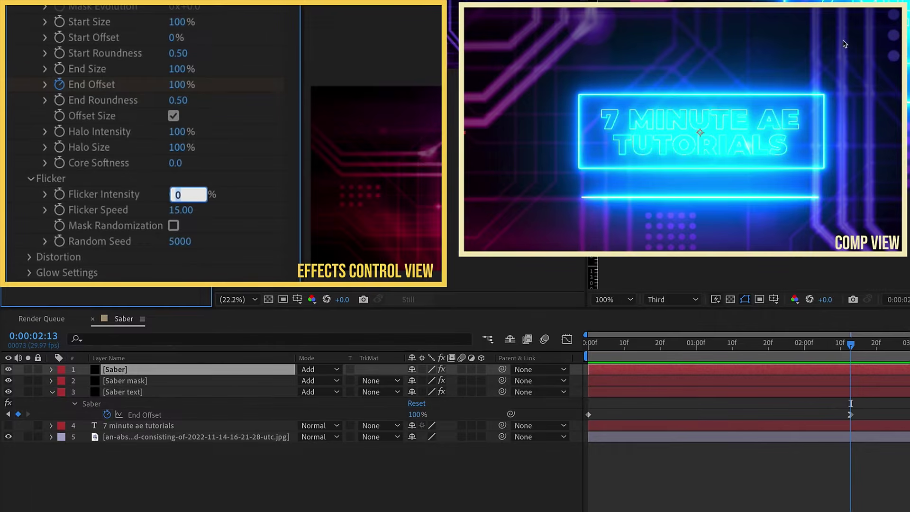
text(15)
click(28, 369)
key(space)
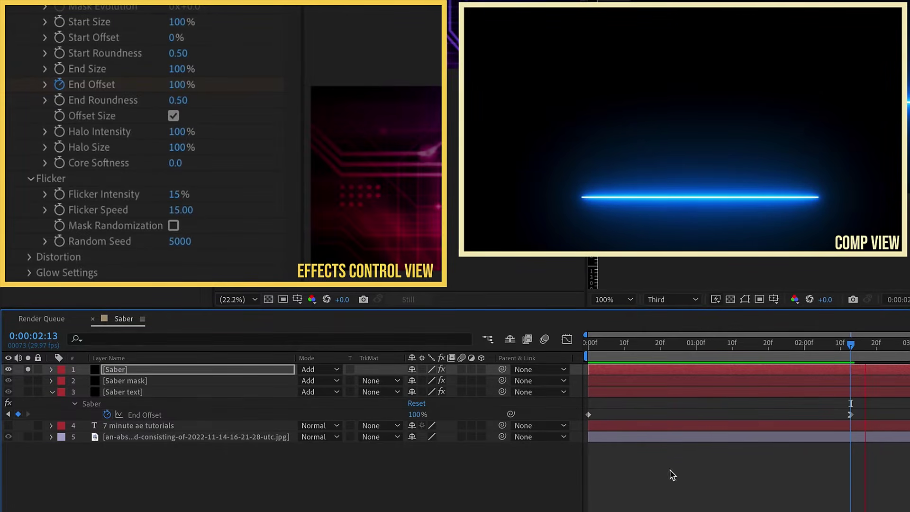
key(space)
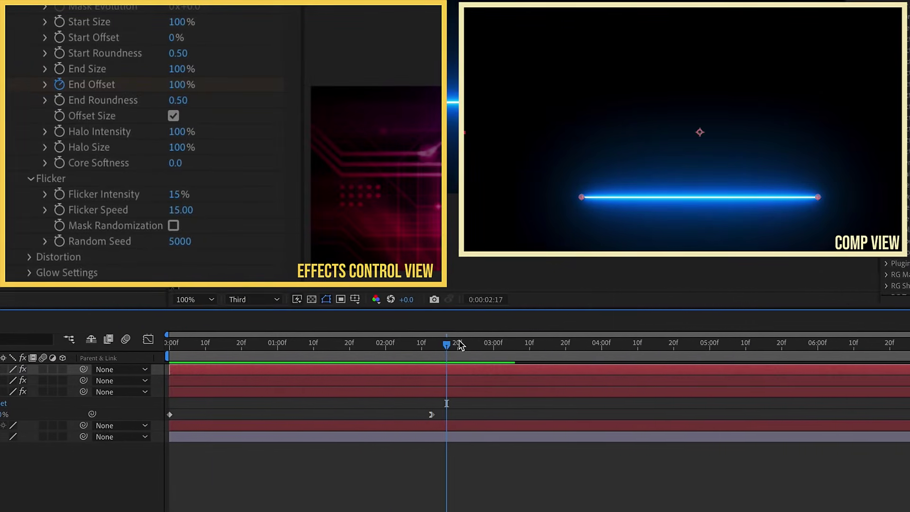
- Set the work area to start at 0:00:02:17 and preview the flicker of the soloed "Saber" line
key(b)
key(space)
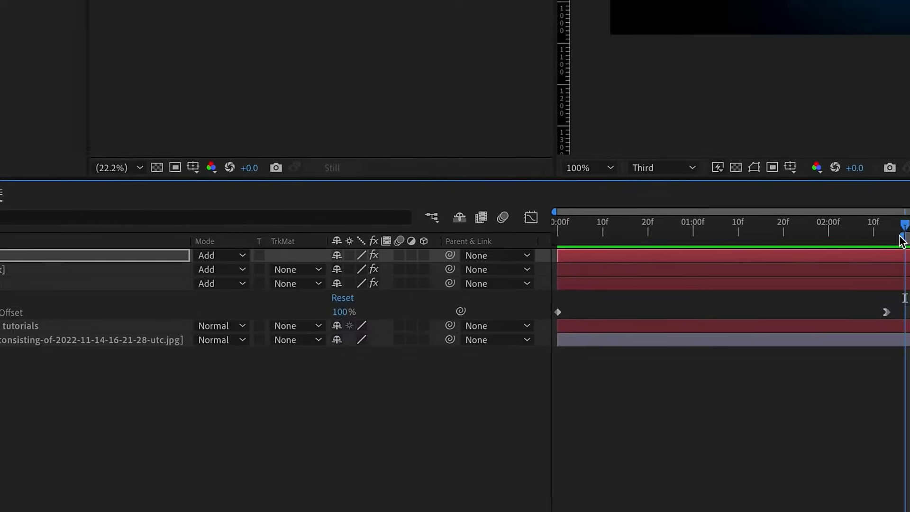
key(space)
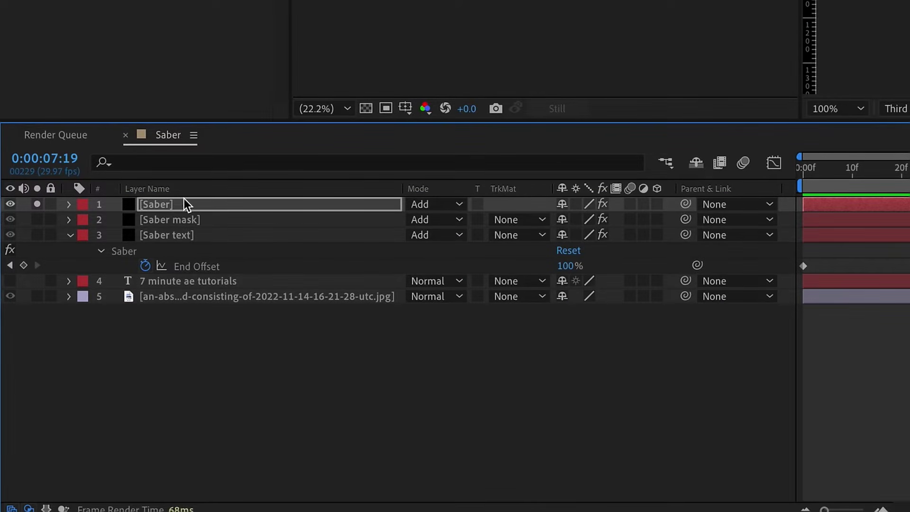
- Turn off solo on the "Saber" layer and filter the three selected Saber layers' properties by "flicker"
click(37, 204)
click(142, 207)
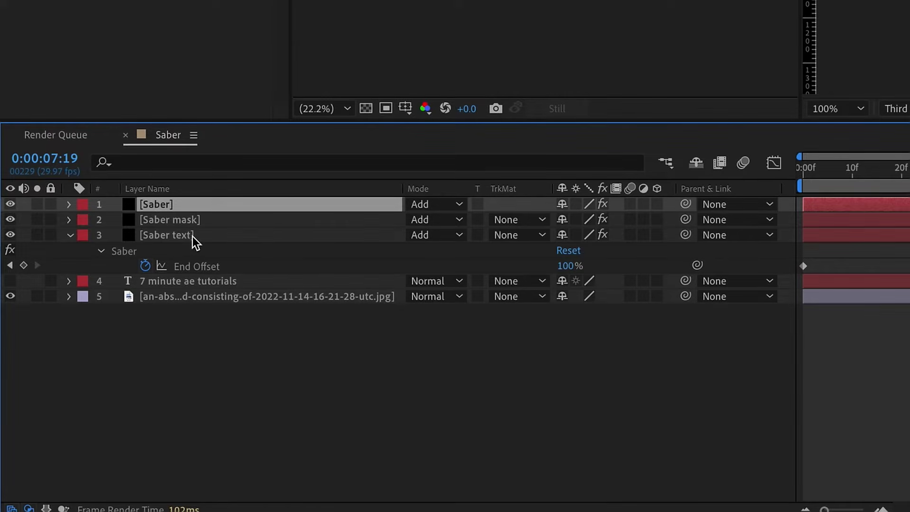
shift+click(193, 237)
click(141, 162)
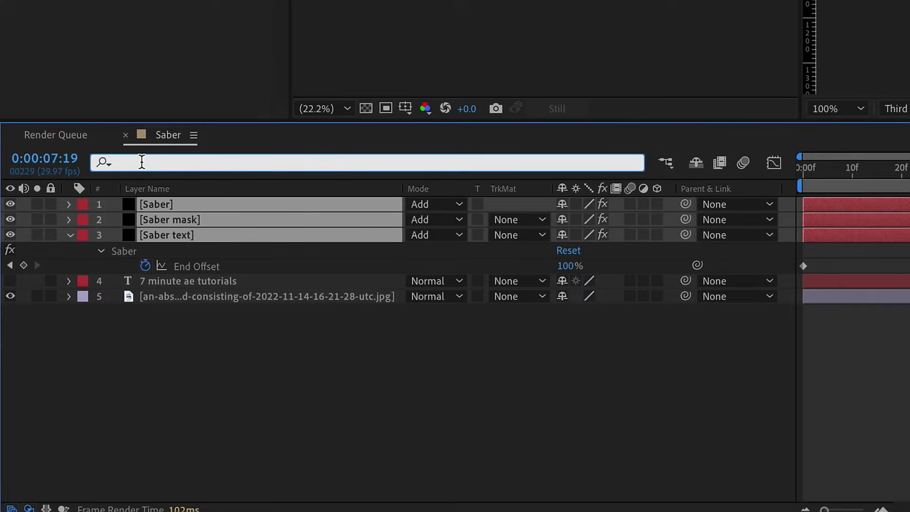
text(flicker)
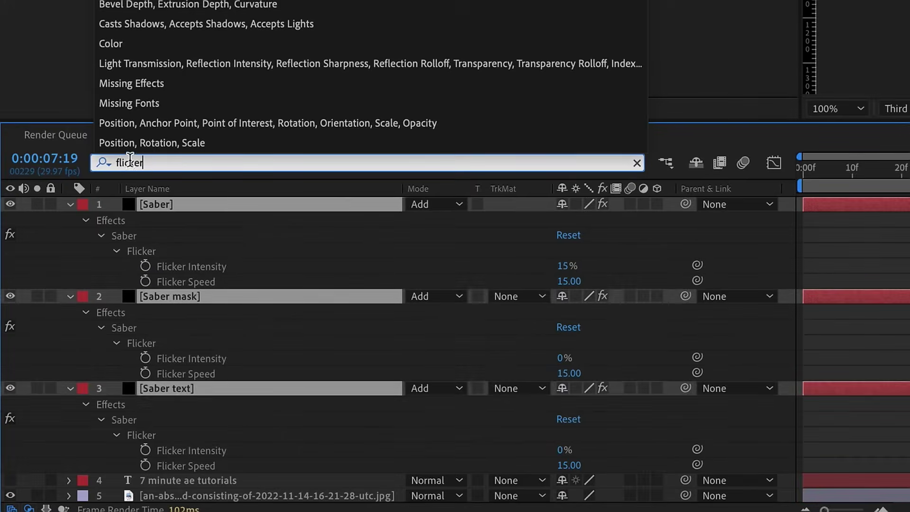
- Link the Flicker Intensity of "Saber mask" and "Saber text" to the "Saber" layer's Flicker Intensity and collapse the three layers
click(702, 364)
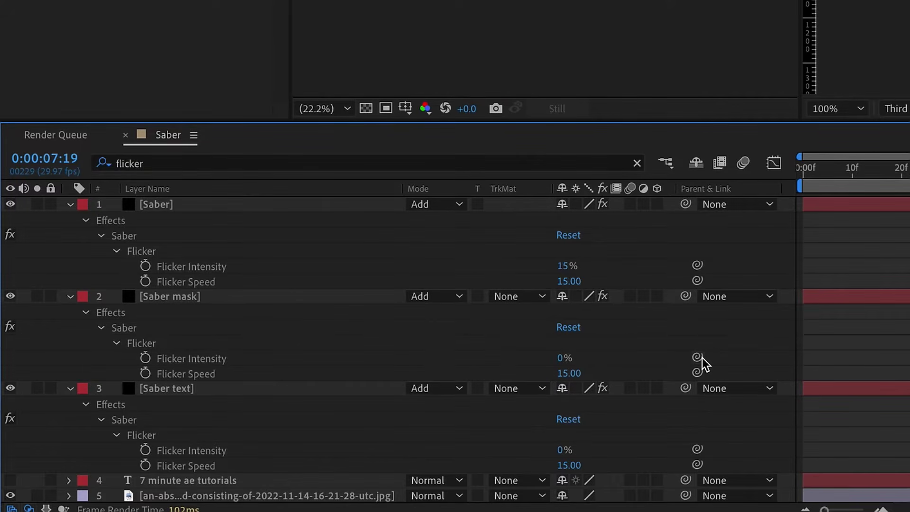
drag(702, 357, 254, 267)
drag(697, 449, 235, 266)
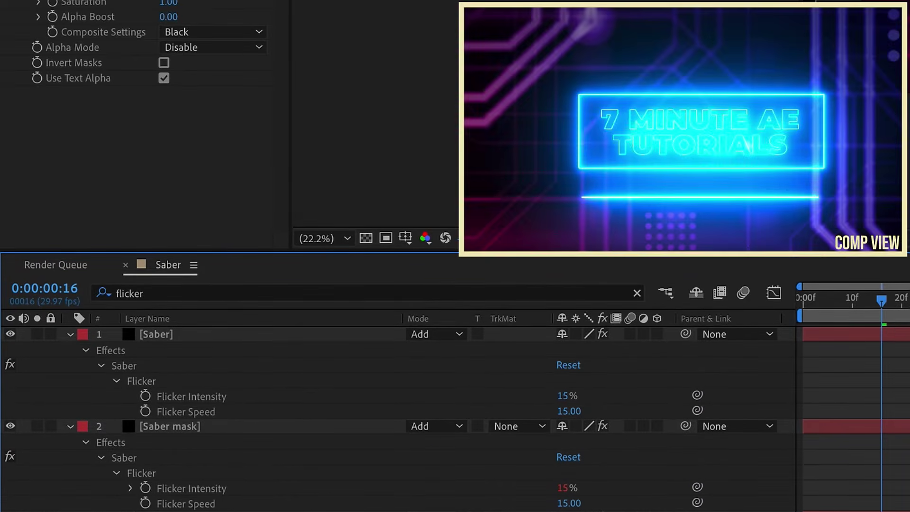
click(69, 336)
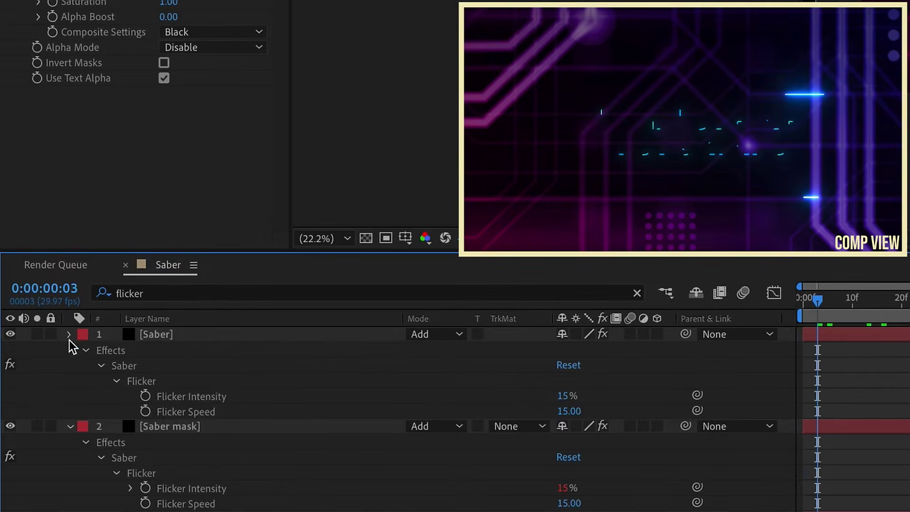
click(69, 349)
click(69, 364)
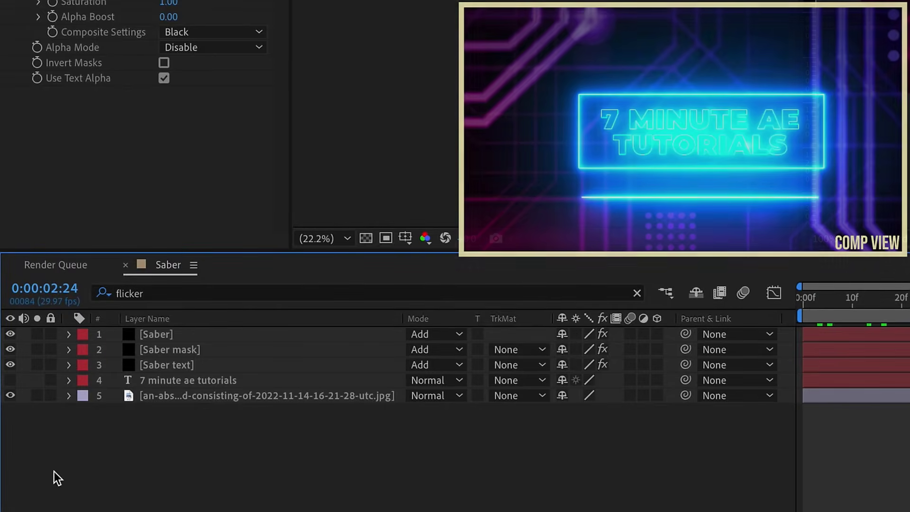
- Create an adjustment layer above the "Saber" layer and name it "COLOR CONTROL"
click(178, 334)
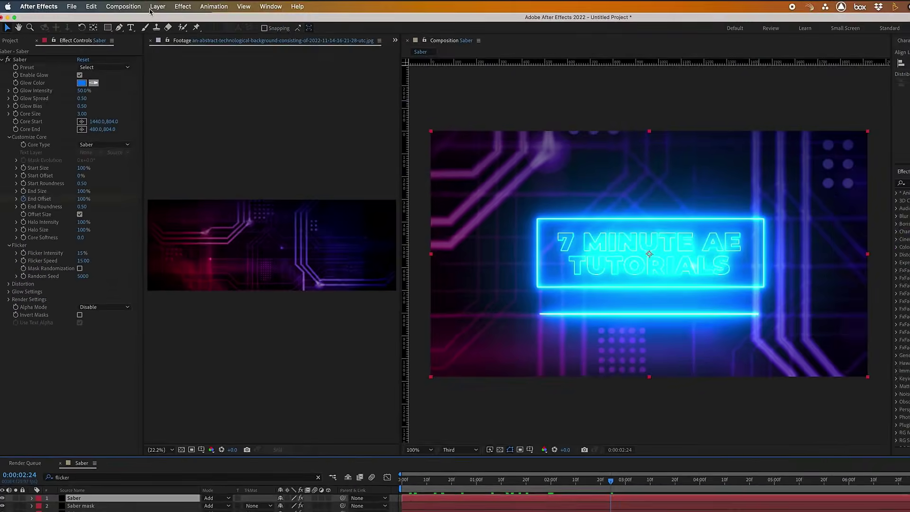
click(157, 7)
mouse_move(157, 20)
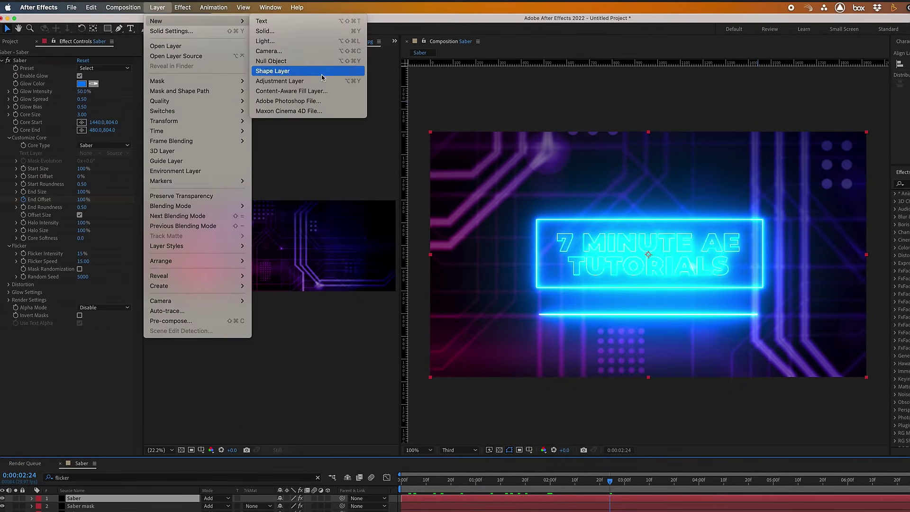
click(290, 78)
key(Return)
text(c)
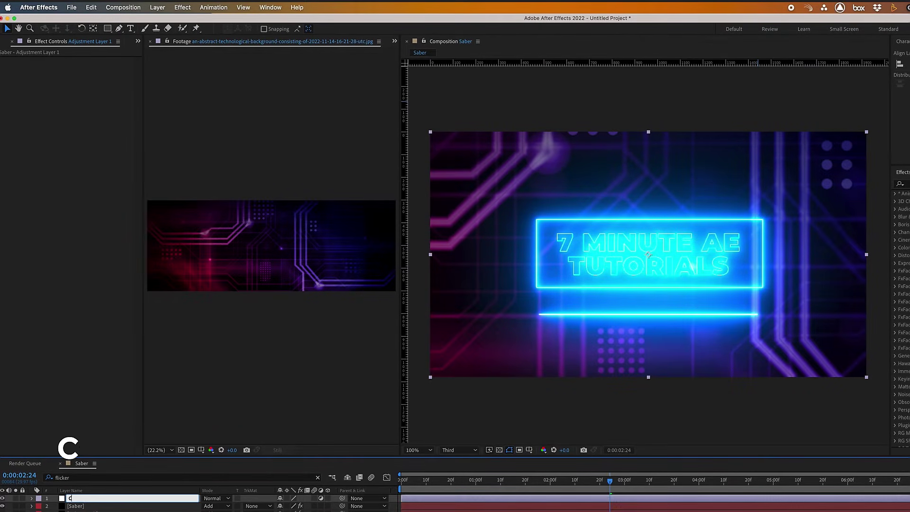
text(olor Control)
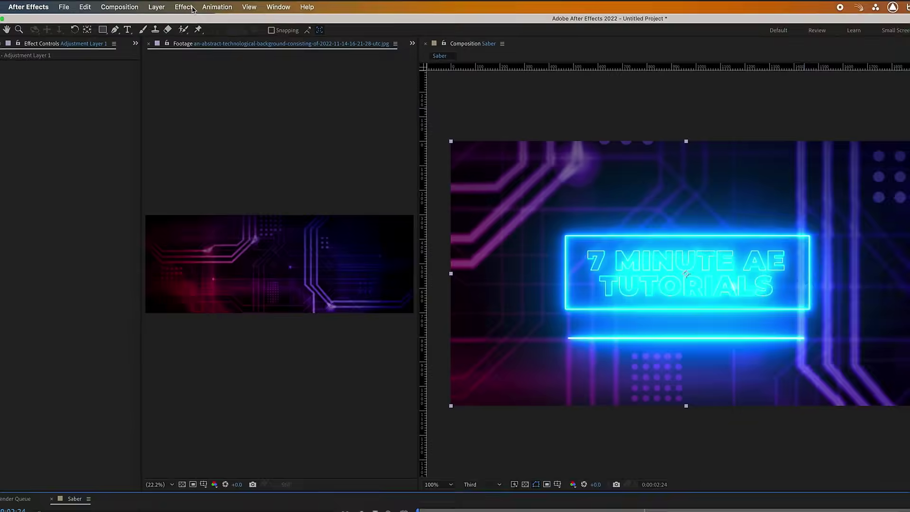
- Add the Color Control expression effect to the "COLOR CONTROL" adjustment layer
click(193, 9)
mouse_move(260, 143)
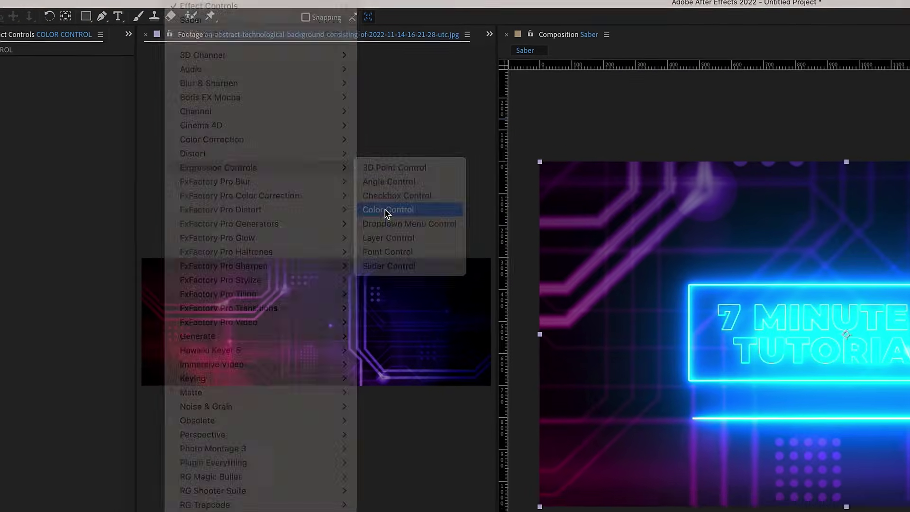
click(398, 226)
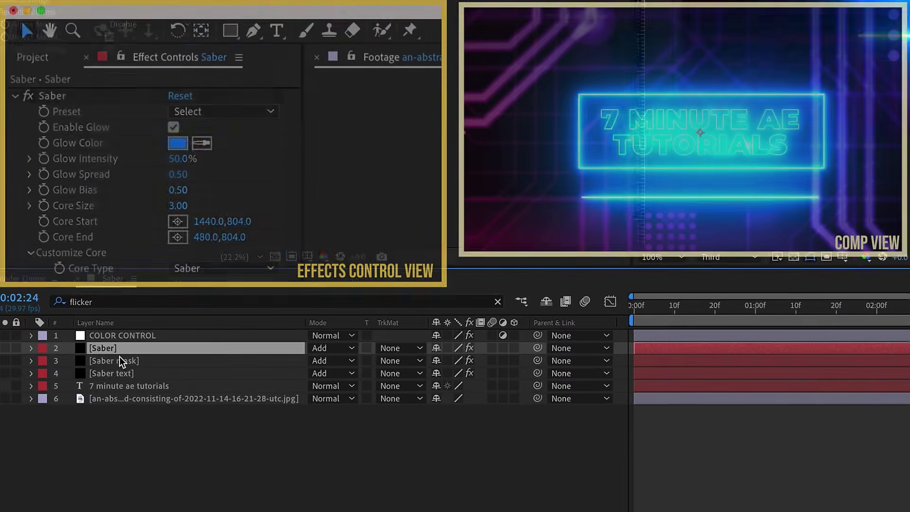
- Filter the properties of the "Saber", "Saber mask" and "Saber text" layers by "color"
shift+click(112, 368)
click(116, 302)
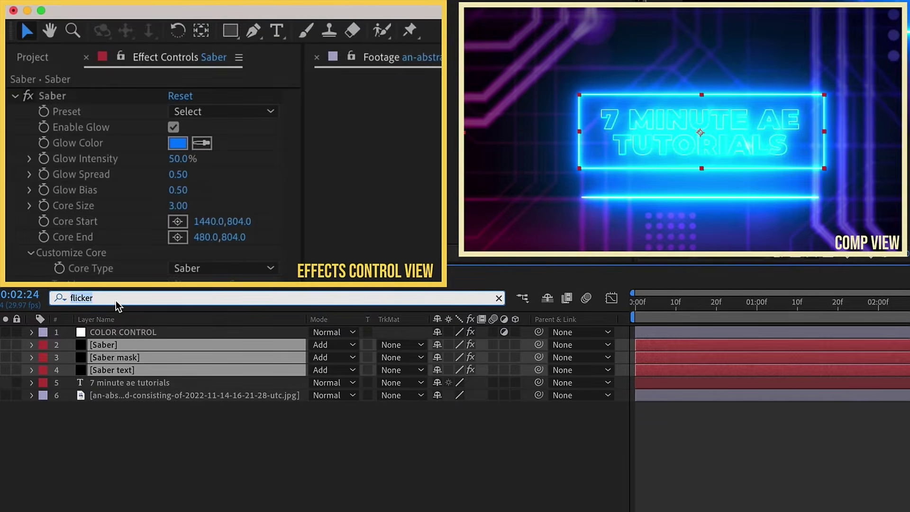
text(color)
- Lock the effect settings view on "COLOR CONTROL" and link the "Saber" layer's Glow Color to its Color property
click(171, 333)
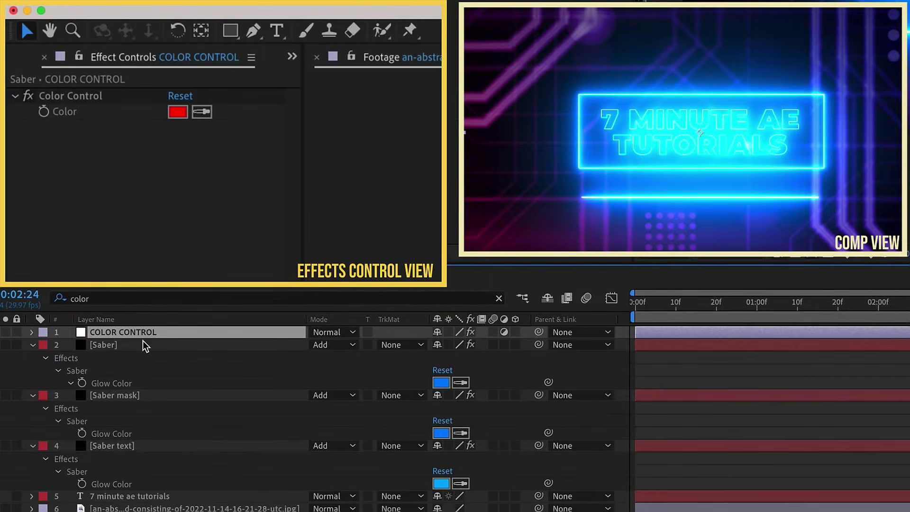
click(78, 56)
click(548, 382)
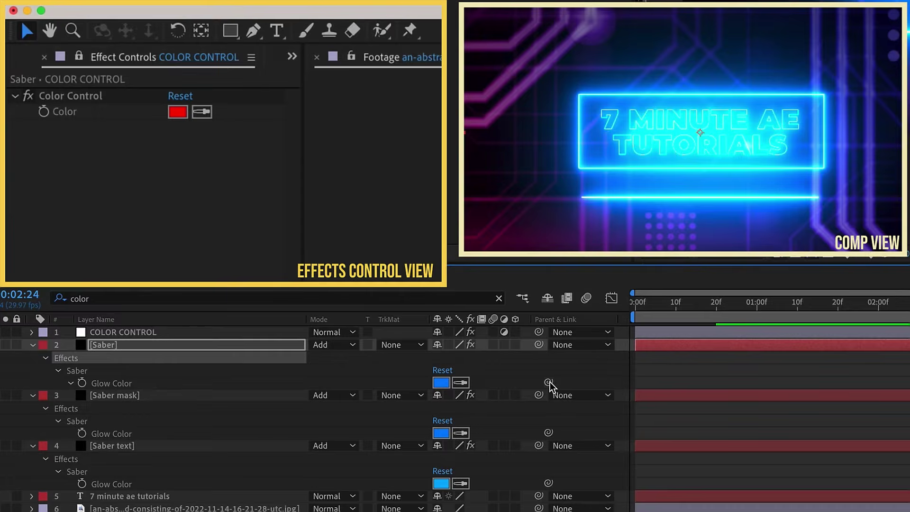
drag(549, 382, 64, 113)
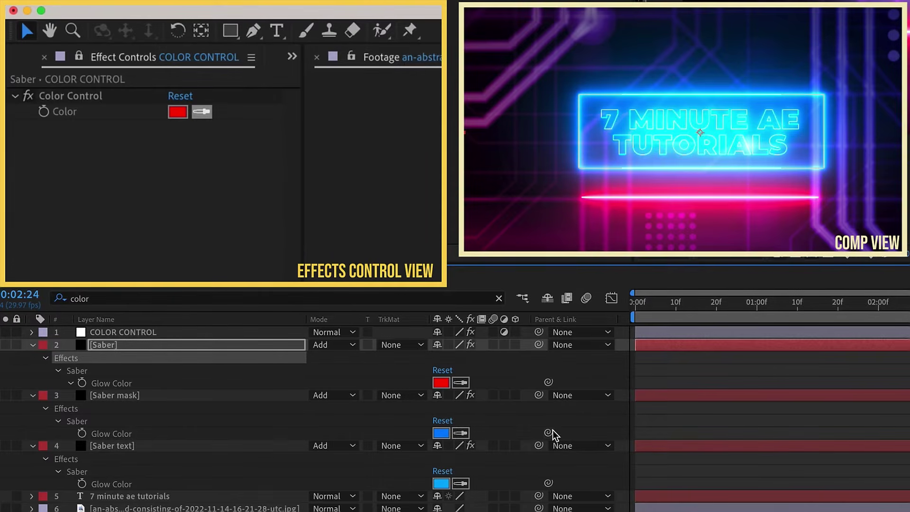
- Copy only the "Saber" layer's Glow Color expression to the Glow Color of "Saber mask" and "Saber text"
right_click(141, 389)
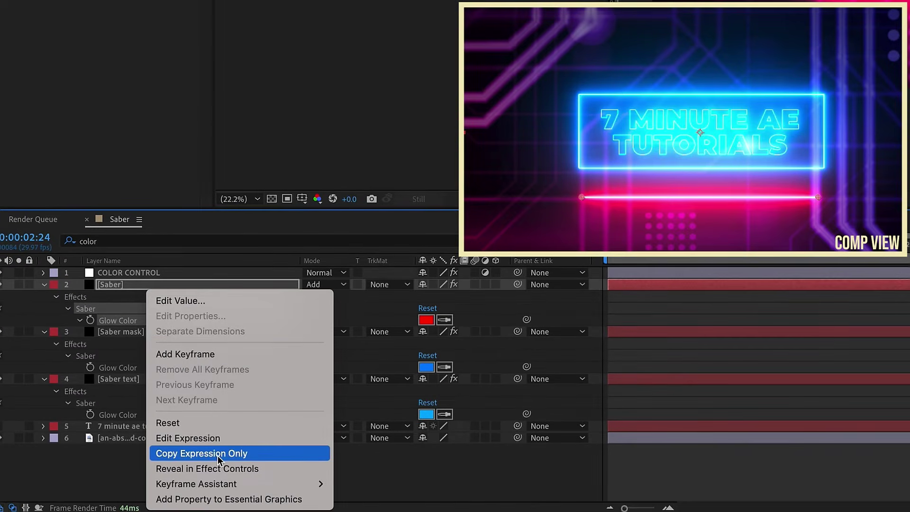
click(217, 453)
click(131, 369)
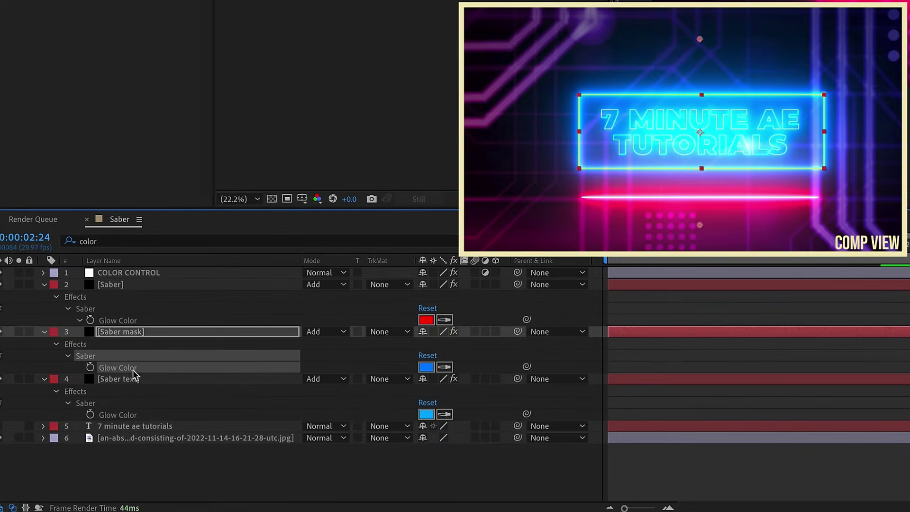
key(ctrl+v)
click(134, 413)
key(ctrl+v)
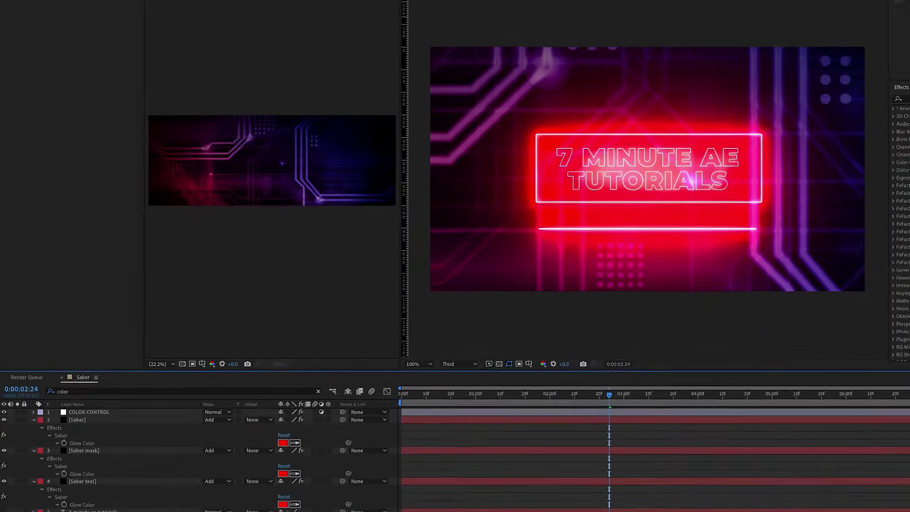
- Change the Color Control effect's color to yellow, trying green first
click(76, 59)
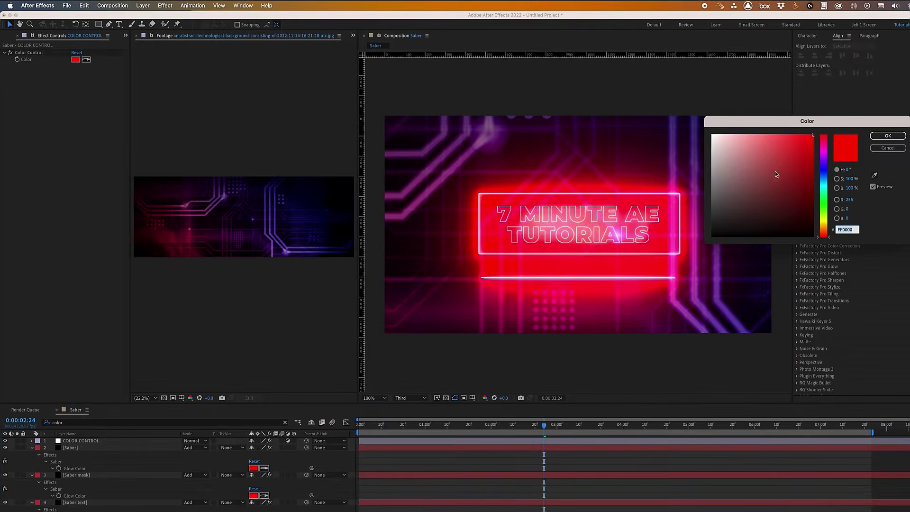
drag(823, 189, 824, 209)
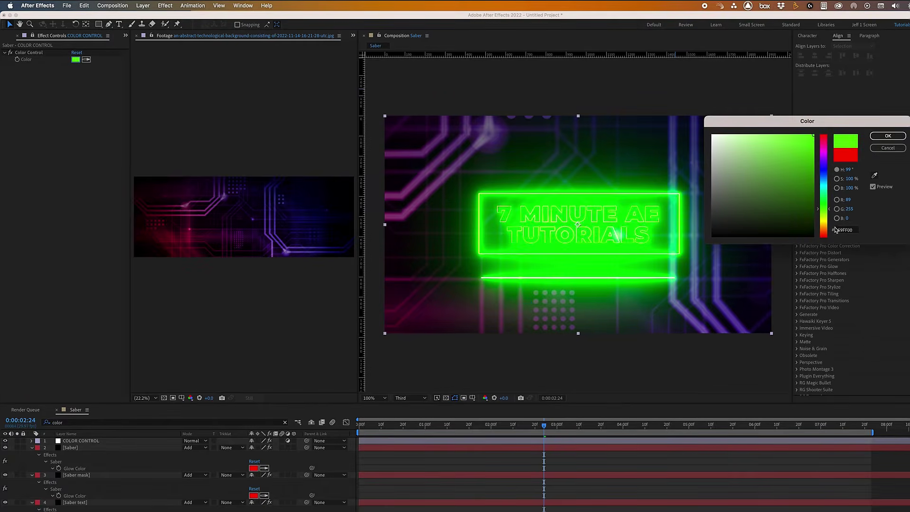
click(825, 224)
click(888, 136)
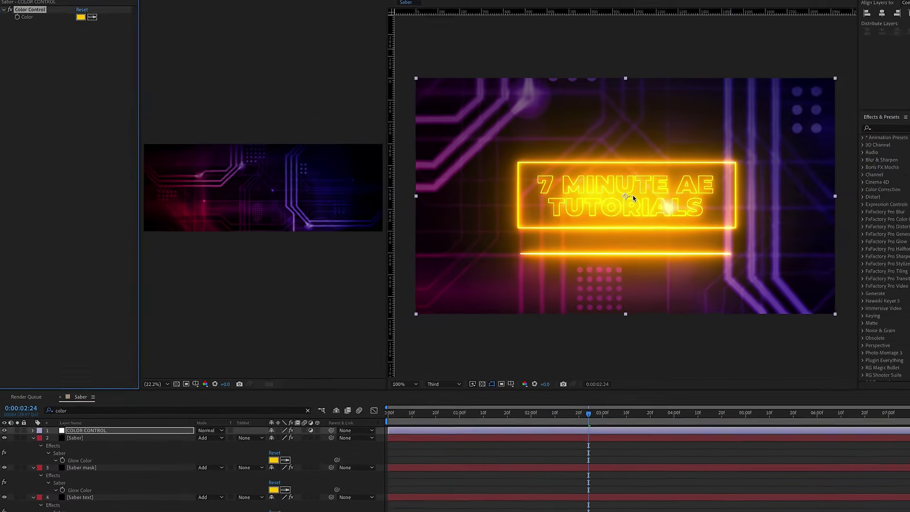
- Unlock the effect settings view and set the "Saber text" layer's Core Size to 1
click(81, 503)
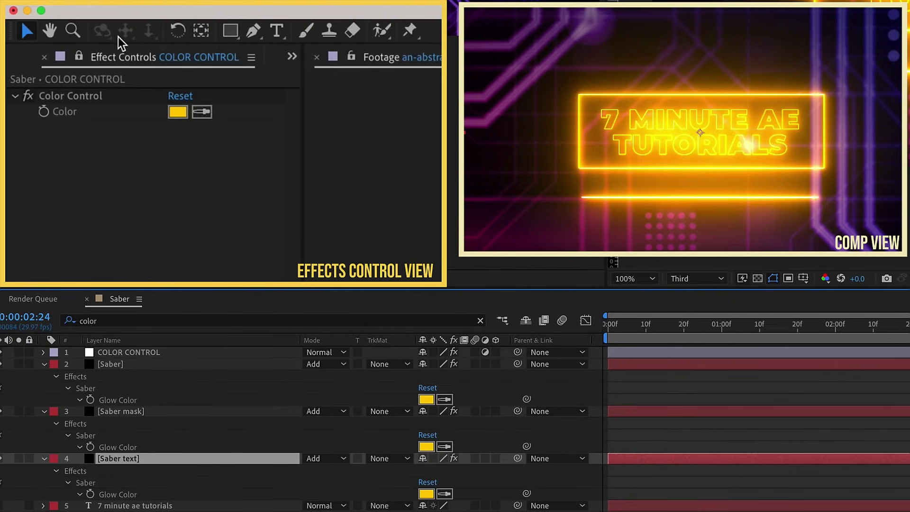
click(80, 56)
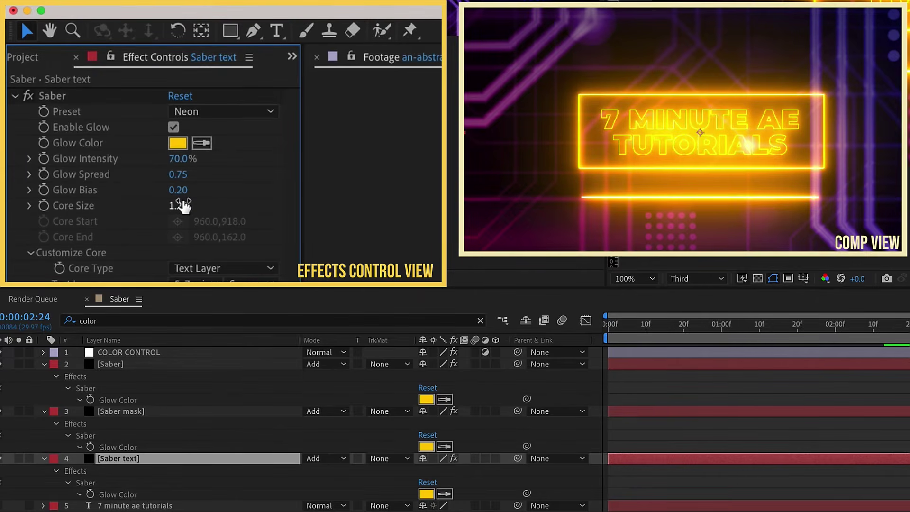
click(184, 205)
text(1)
key(Return)
- Set the "Saber mask" layer's Core Size to 1.5
click(163, 411)
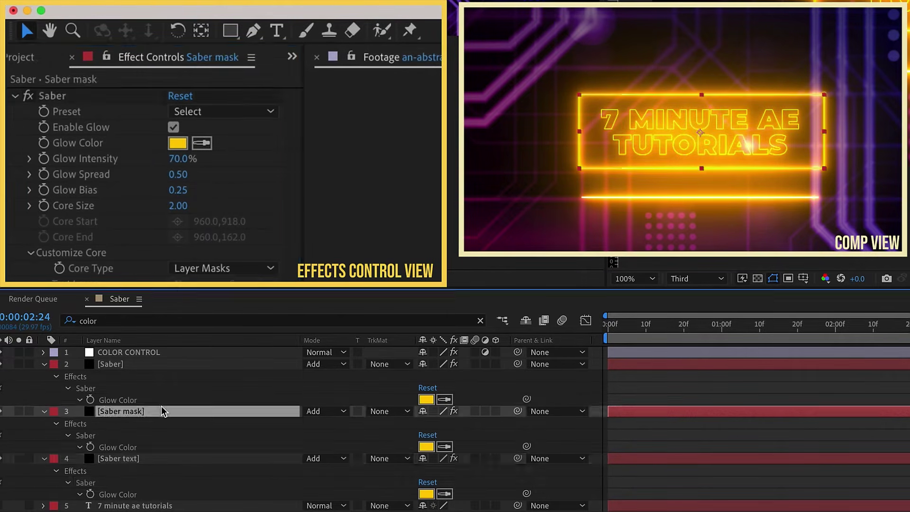
click(178, 205)
text(1.5)
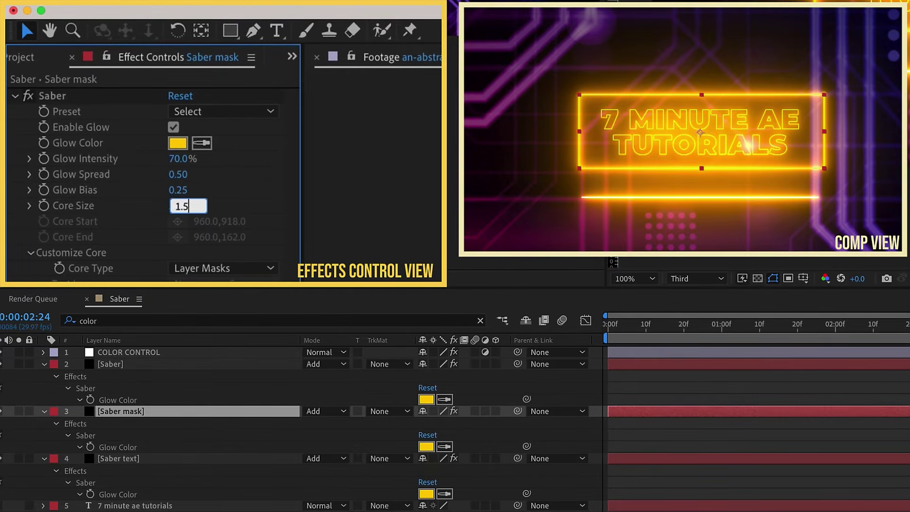
key(Return)
- Set the "Saber" underline layer's Core Size to 2
click(85, 387)
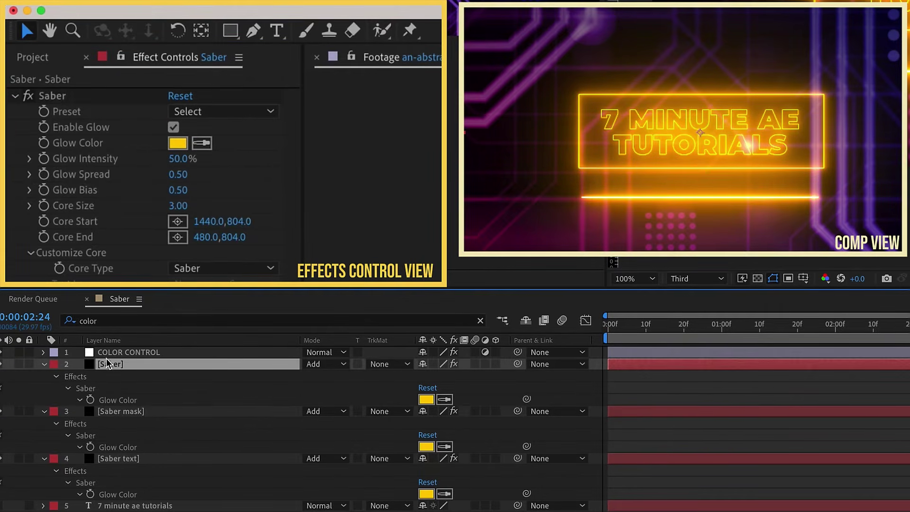
click(179, 190)
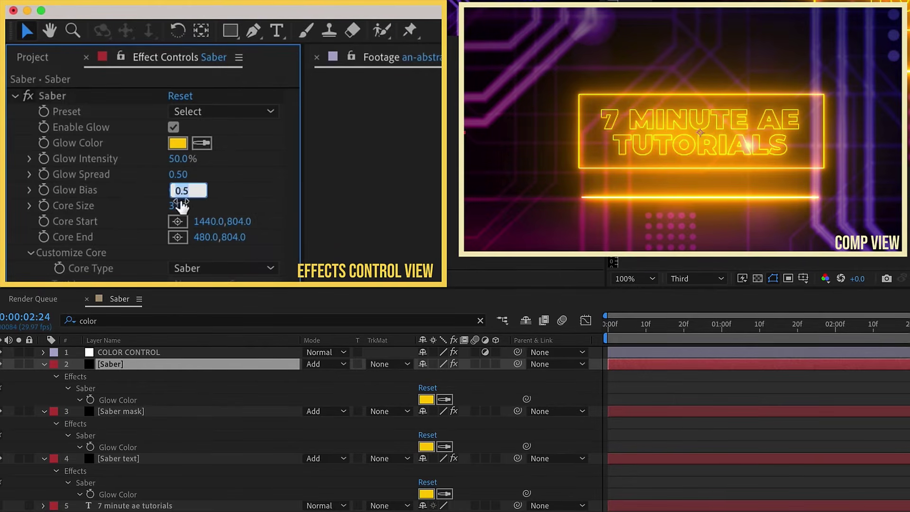
text(2)
key(Return)
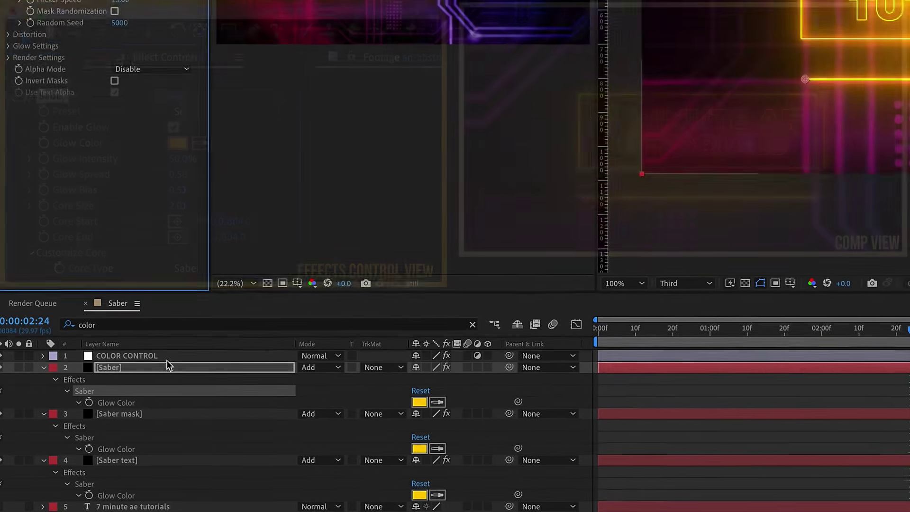
- Change the color of the Color Control effect on the "COLOR CONTROL" layer to blue
click(157, 354)
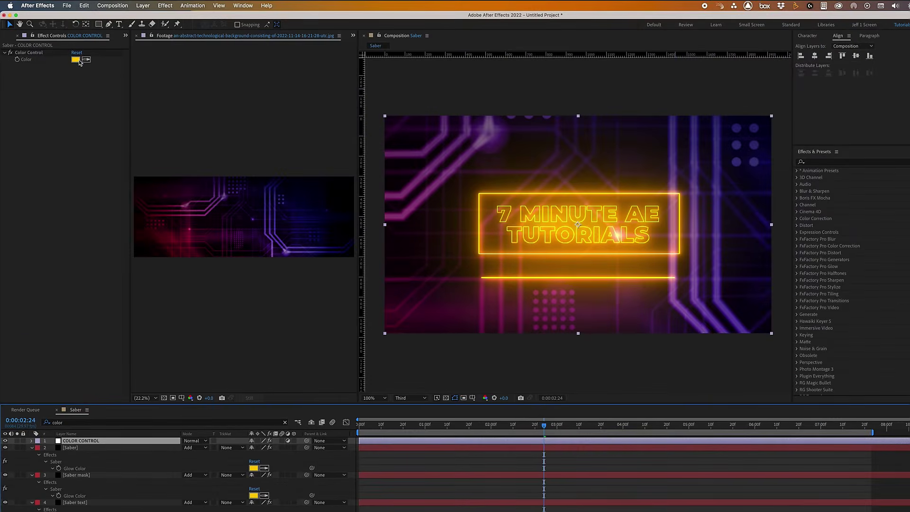
click(78, 60)
click(825, 178)
click(887, 136)
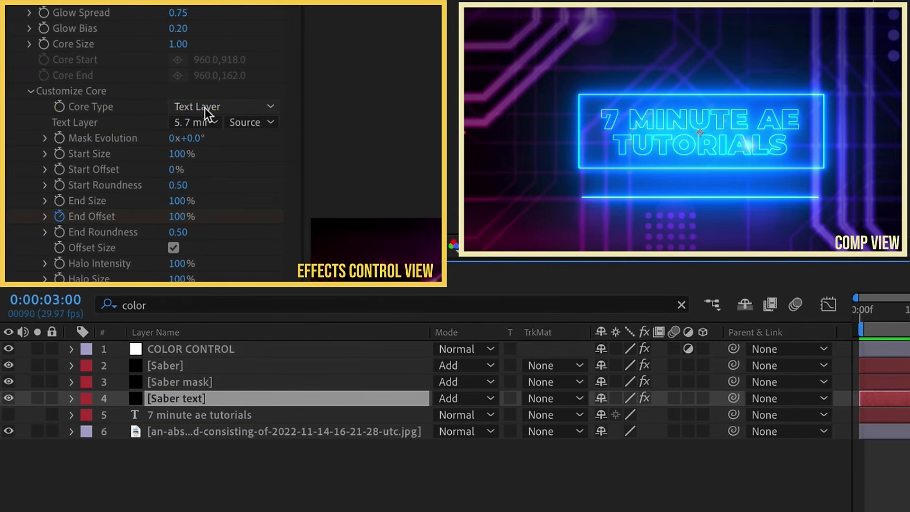
- Review the Core Type settings of the "Saber mask" and "Saber" layers
click(199, 382)
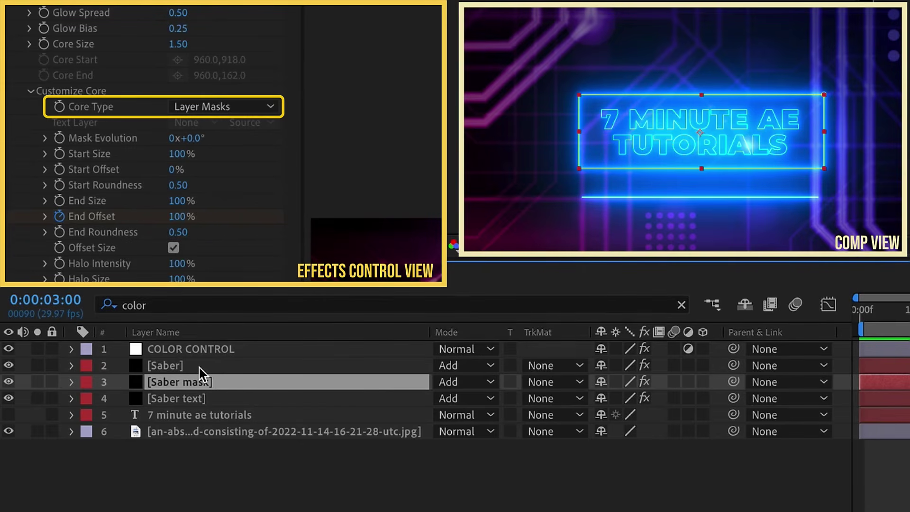
click(199, 366)
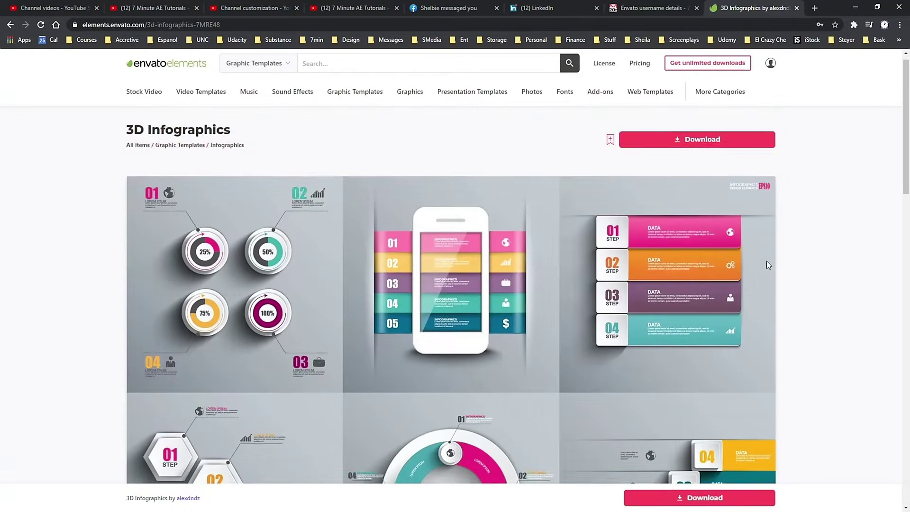
scroll(768, 258, down, 2)
scroll(772, 258, down, 5)
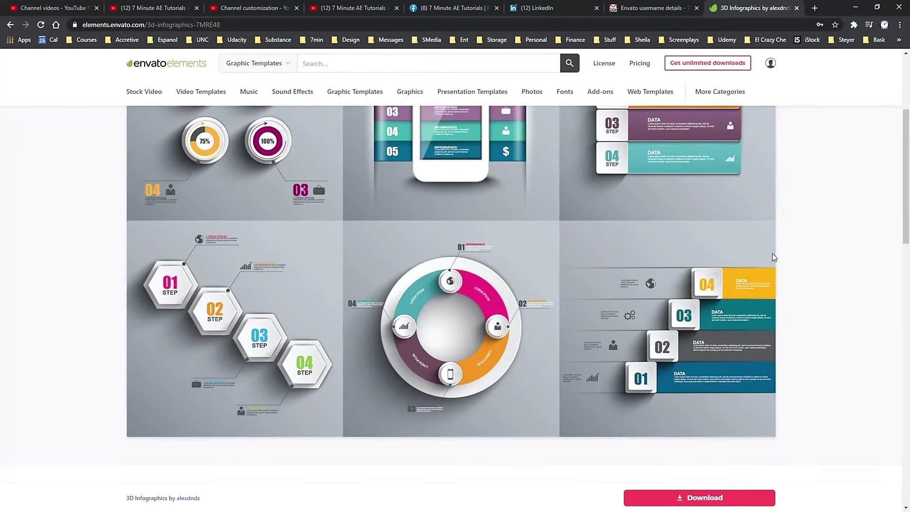
- Switch to Envato Elements in the browser and look through its 3D Infographics template, stock video and music pages
scroll(778, 248, up, 5)
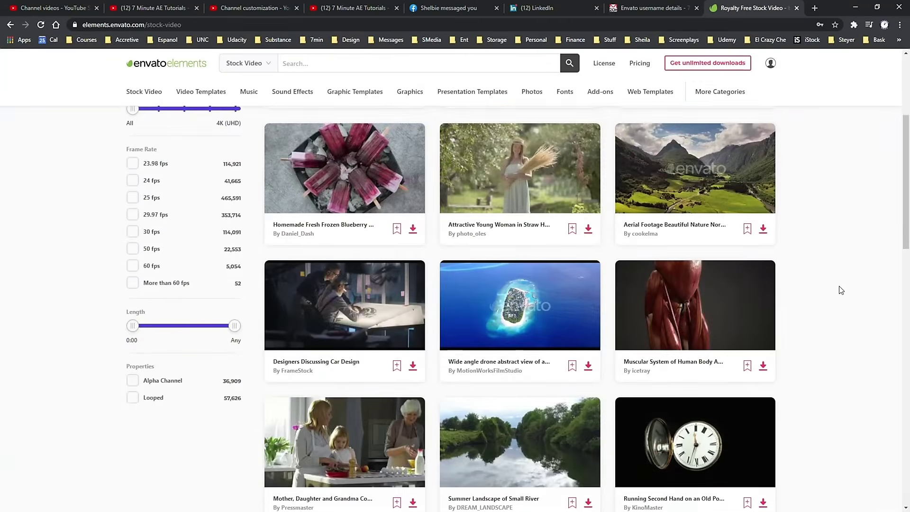
scroll(842, 287, down, 3)
scroll(842, 287, down, 5)
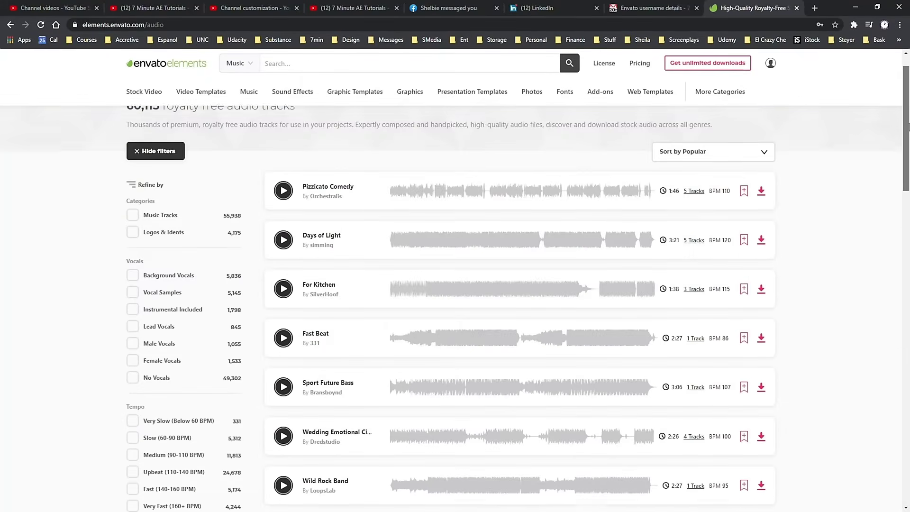
scroll(906, 197, down, 5)
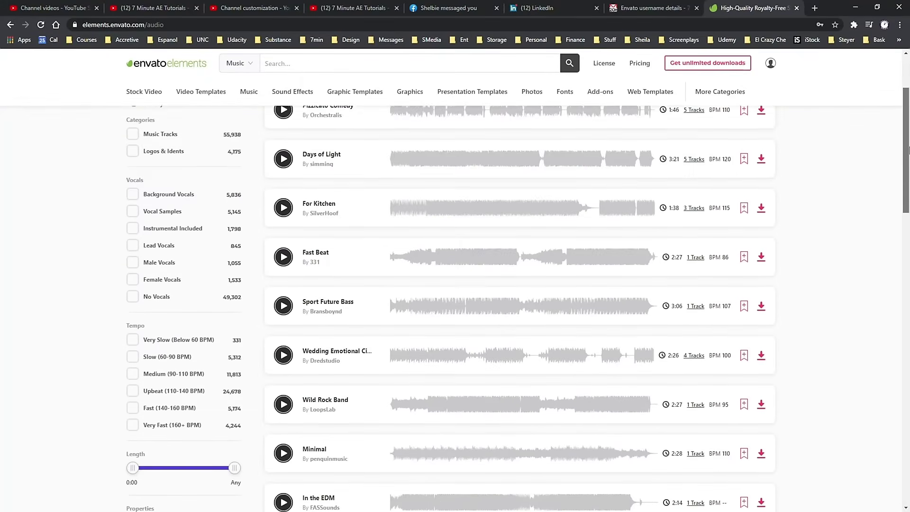
drag(905, 197, 900, 280)
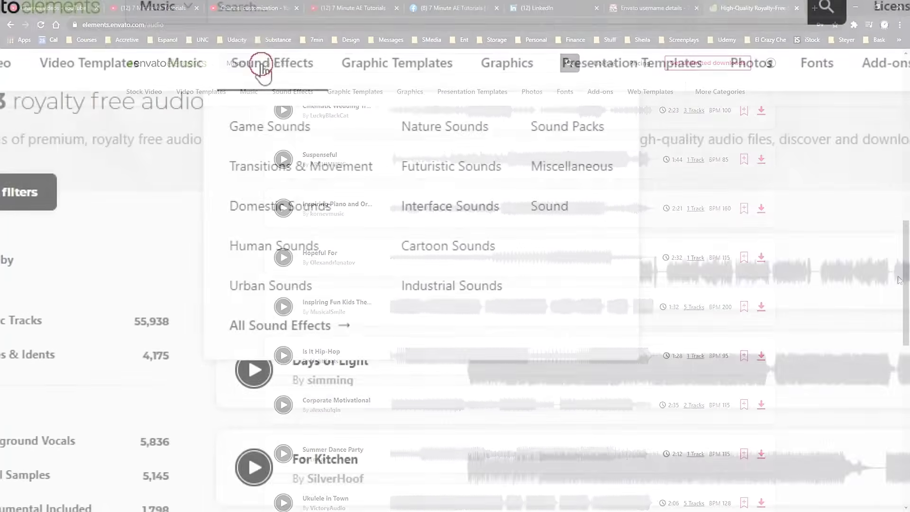
- Open the sound effects library and preview the "Ice Skating Spins 3" sound, pausing it after a short listen
click(290, 93)
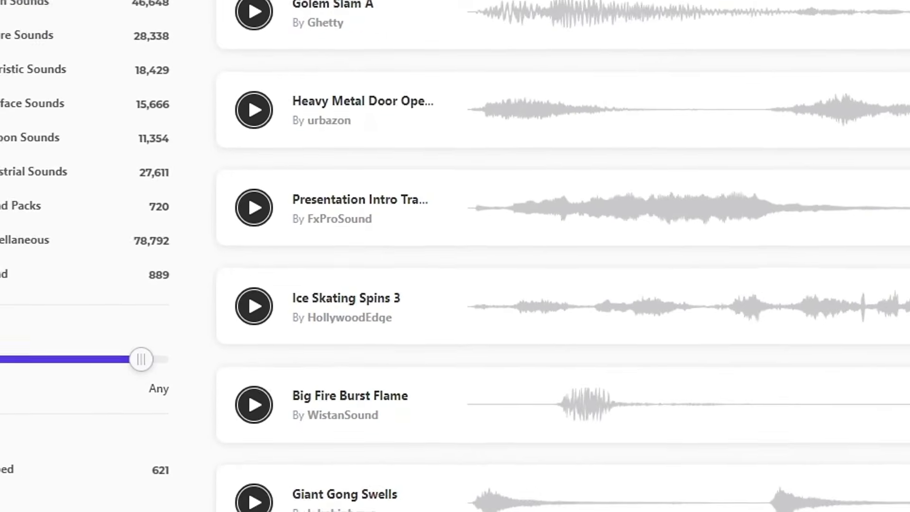
click(260, 310)
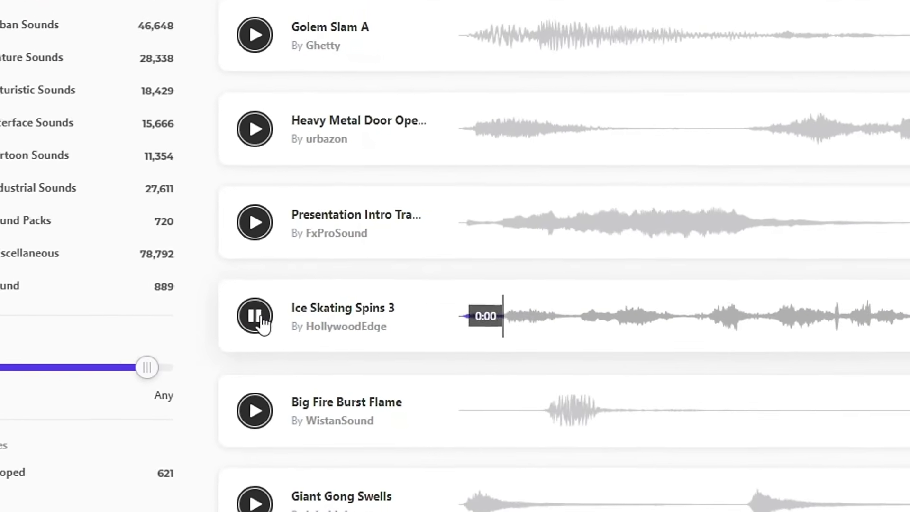
click(259, 325)
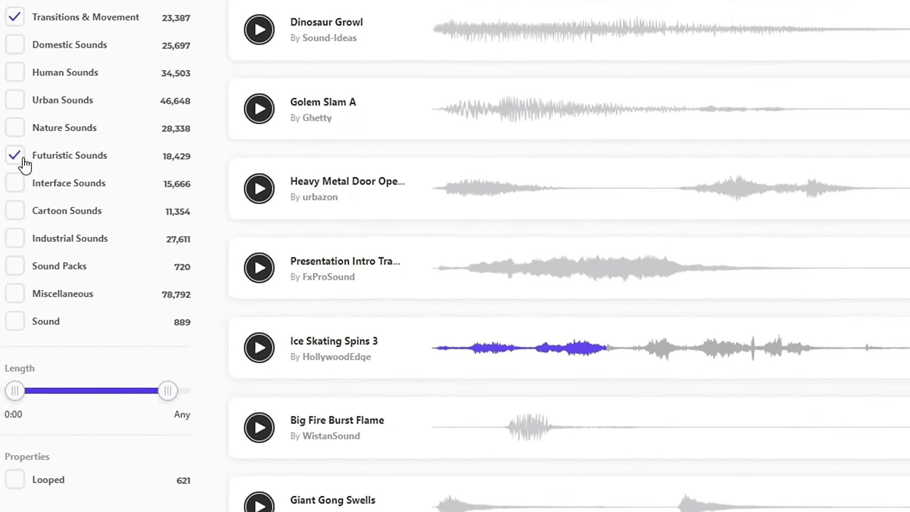
- Toggle sound effect category filters, including Futuristic Sounds and Transitions & Movement
click(28, 176)
click(30, 44)
click(31, 19)
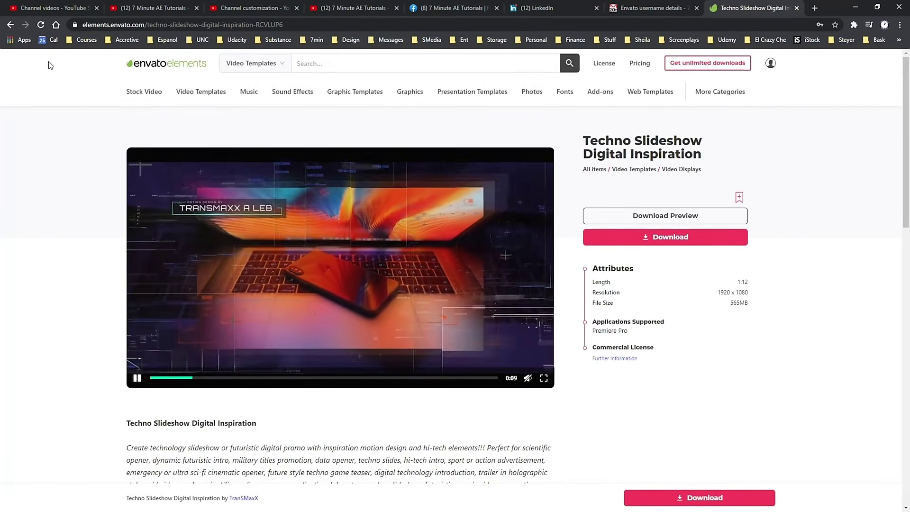
- Go back from the "Techno Slideshow Digital Inspiration" video template page to the previous page
click(9, 26)
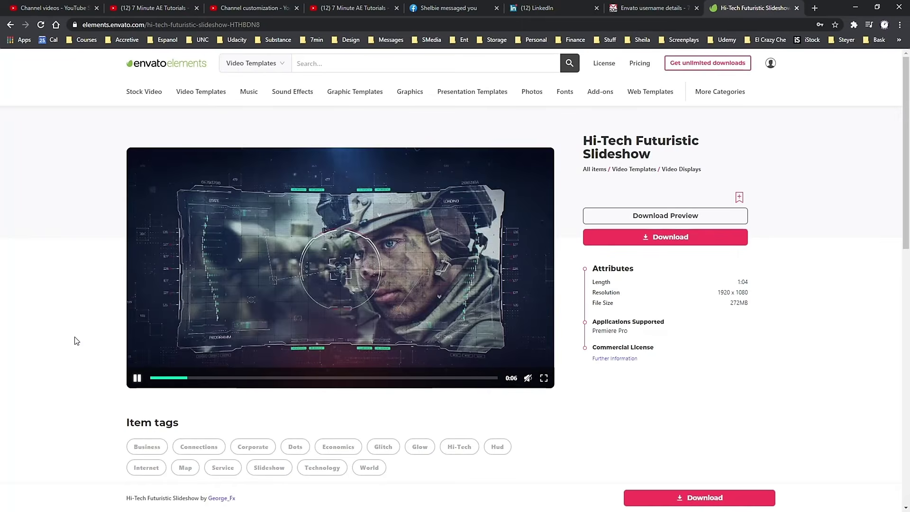